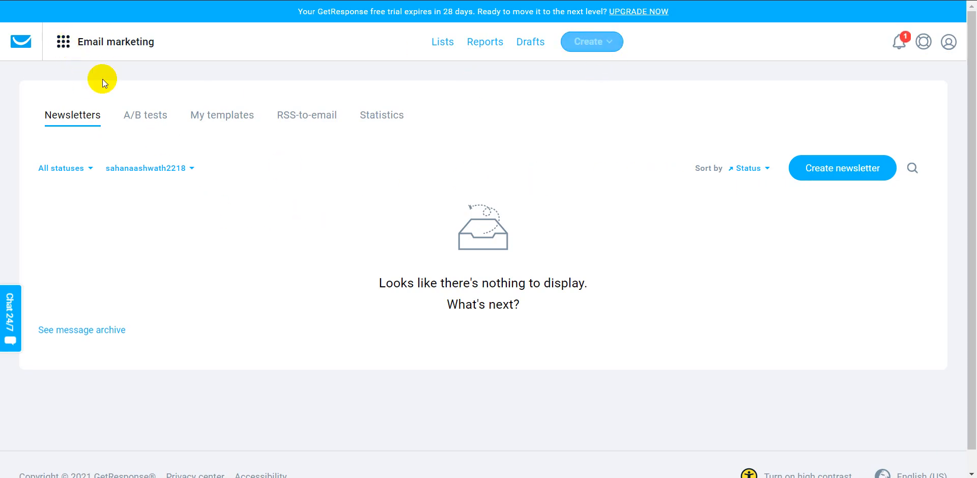
Go to the Email marketing area and start creating a newsletter.
click(64, 42)
click(72, 101)
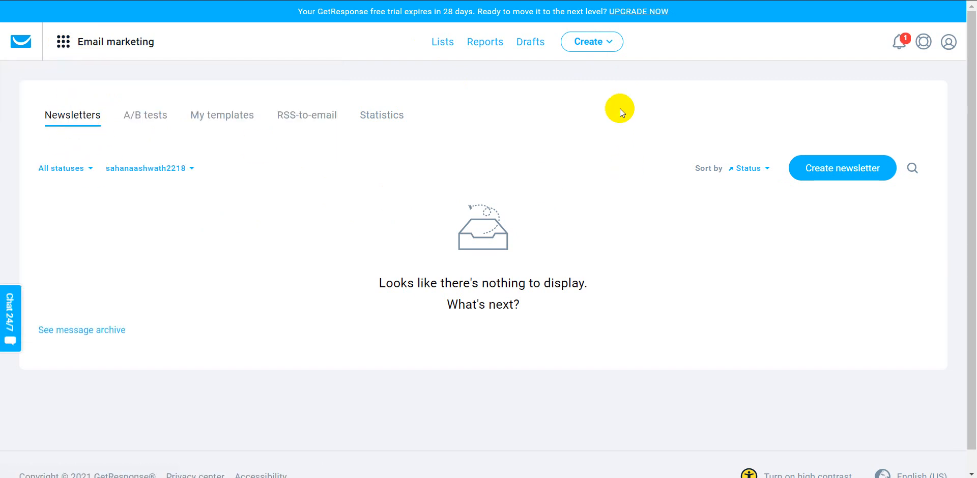
click(589, 45)
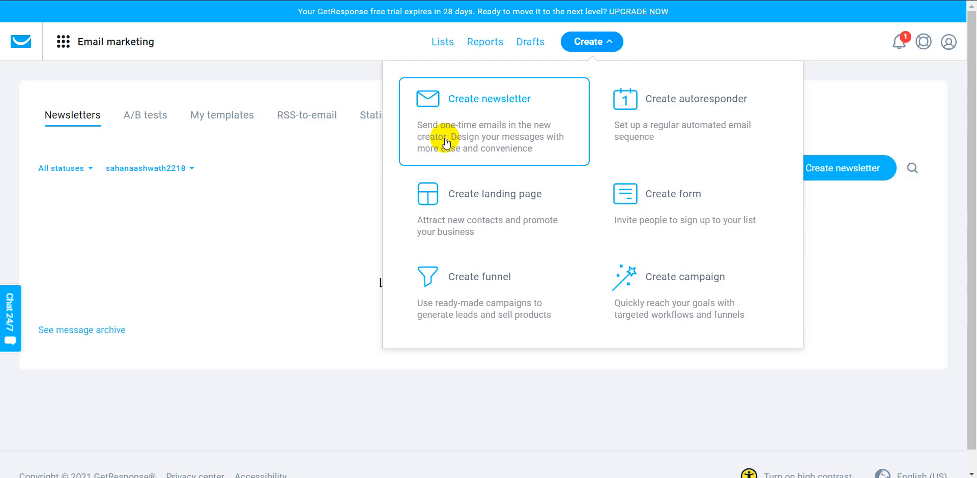
click(455, 125)
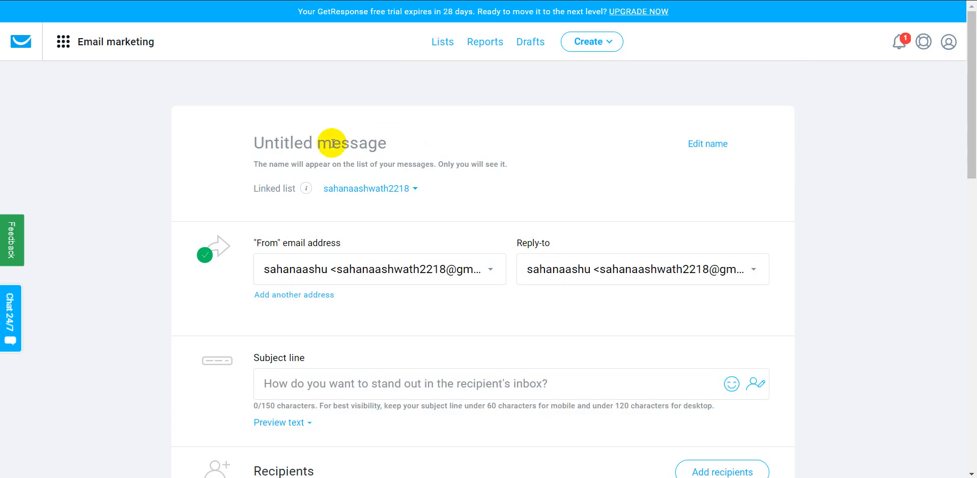
Name the untitled newsletter Demo NewsLetter.
scroll(351, 230, down, 12)
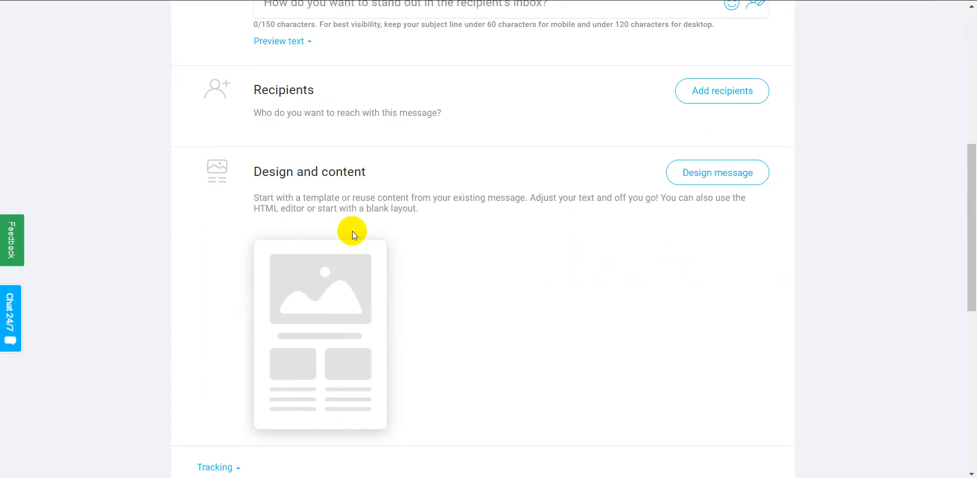
scroll(352, 233, down, 1)
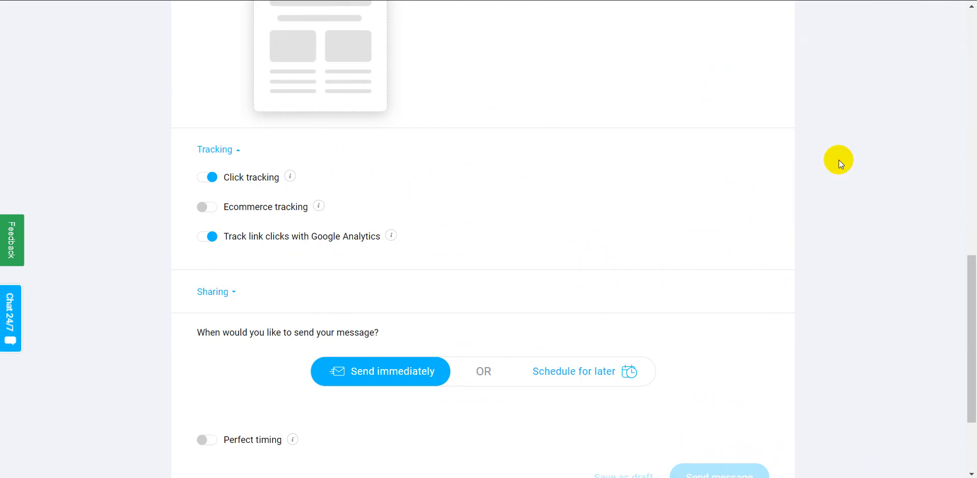
scroll(697, 267, up, 1)
scroll(698, 266, down, 4)
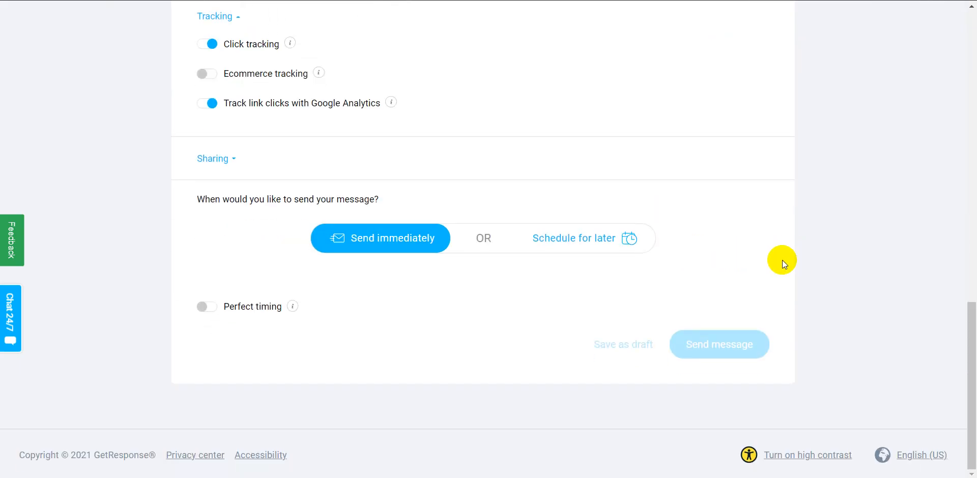
scroll(775, 254, up, 15)
click(289, 129)
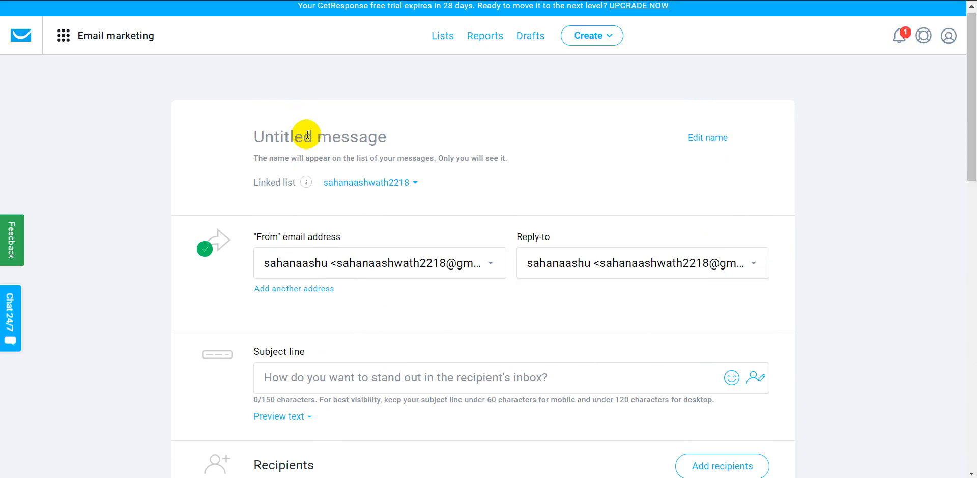
text(Demp)
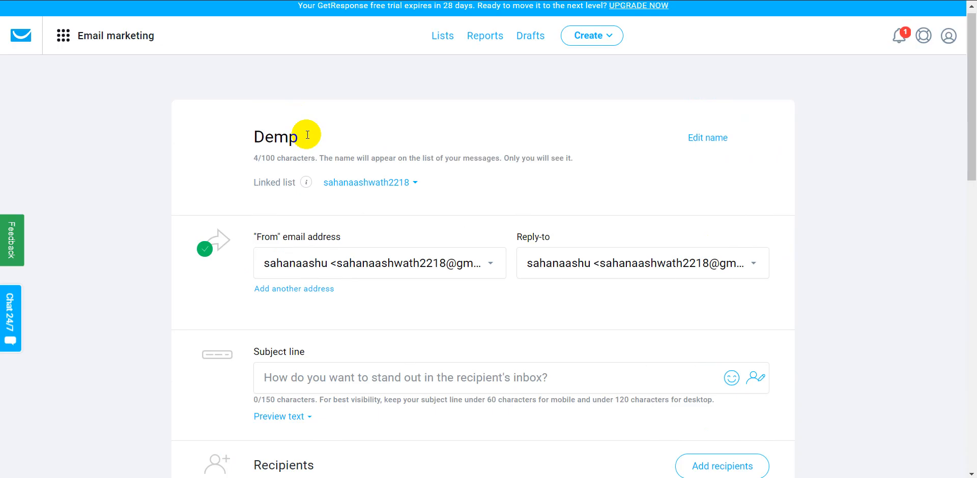
key(BackSpace)
text(o Email)
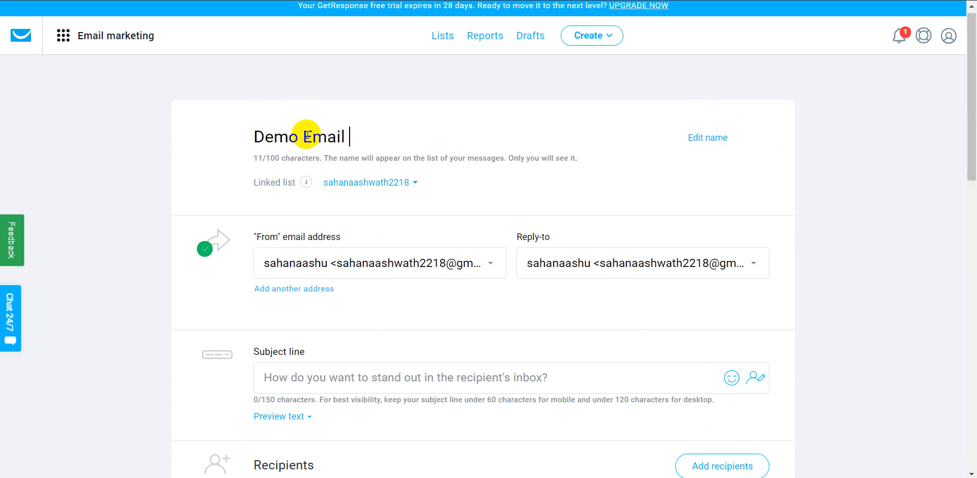
key(BackSpace)
key(BackSpace)
key(BackSpace)
key(BackSpace)
key(BackSpace)
key(BackSpace)
text(NewsLetter)
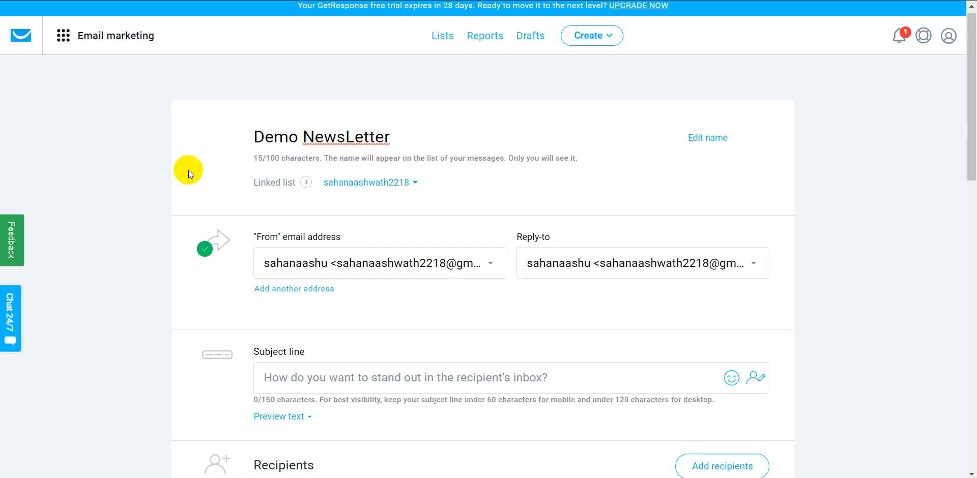
Check the From and Reply-to address choices and open the option for adding another sender address.
scroll(79, 212, down, 1)
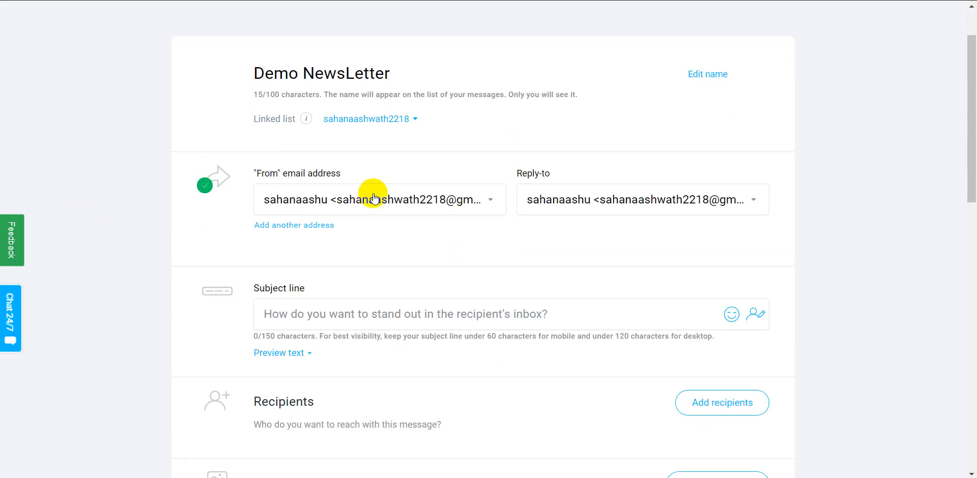
click(405, 209)
click(404, 206)
click(571, 196)
click(572, 197)
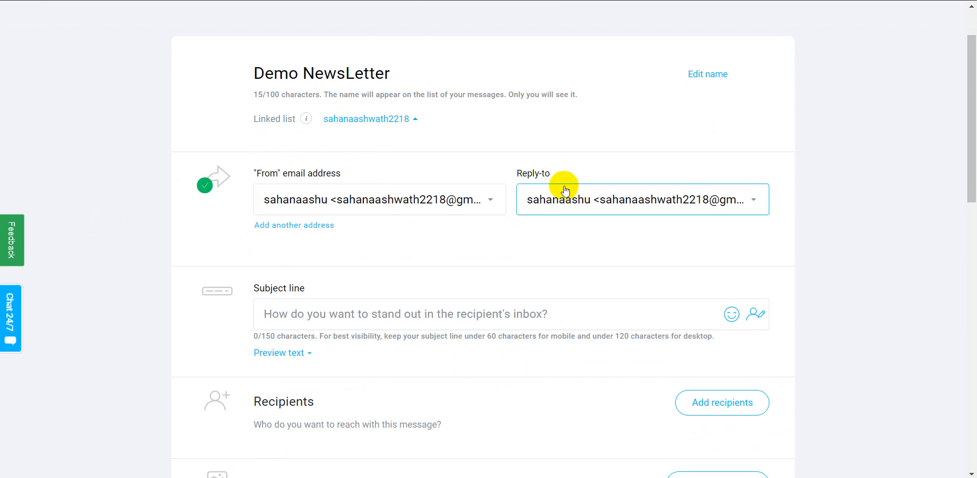
click(304, 233)
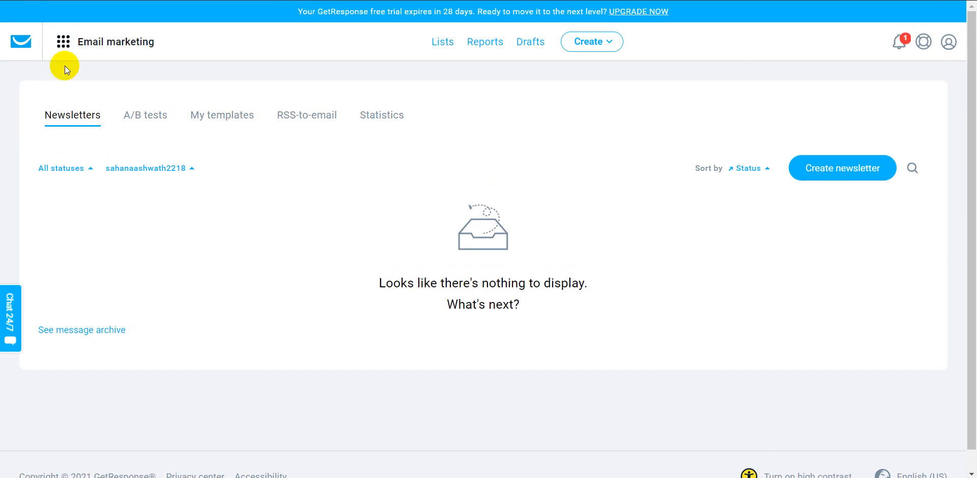
Create a new newsletter and name it Demo Newsletter.
click(592, 42)
click(503, 103)
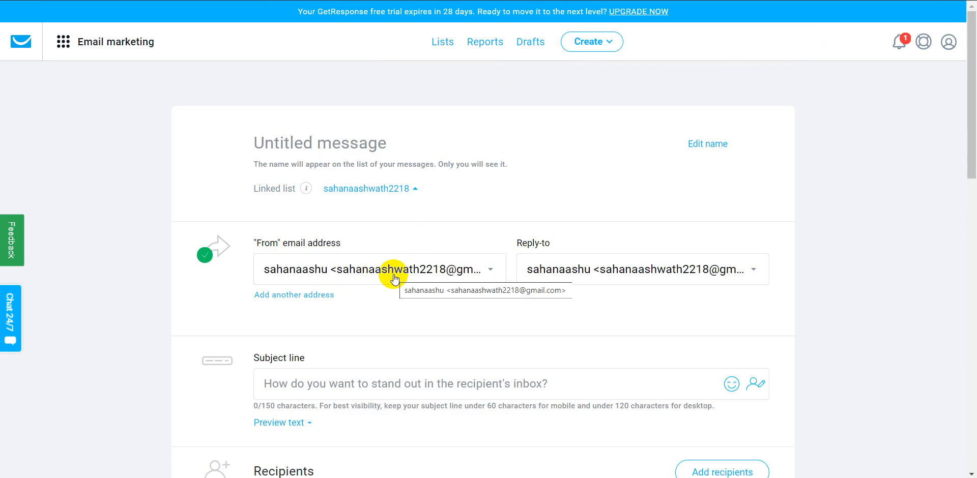
mouse_move(305, 188)
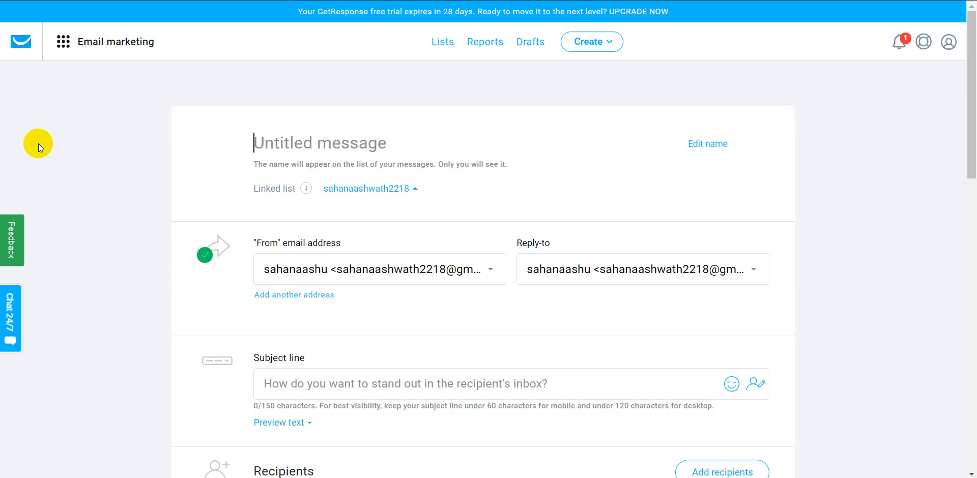
text(Demo Newsetter)
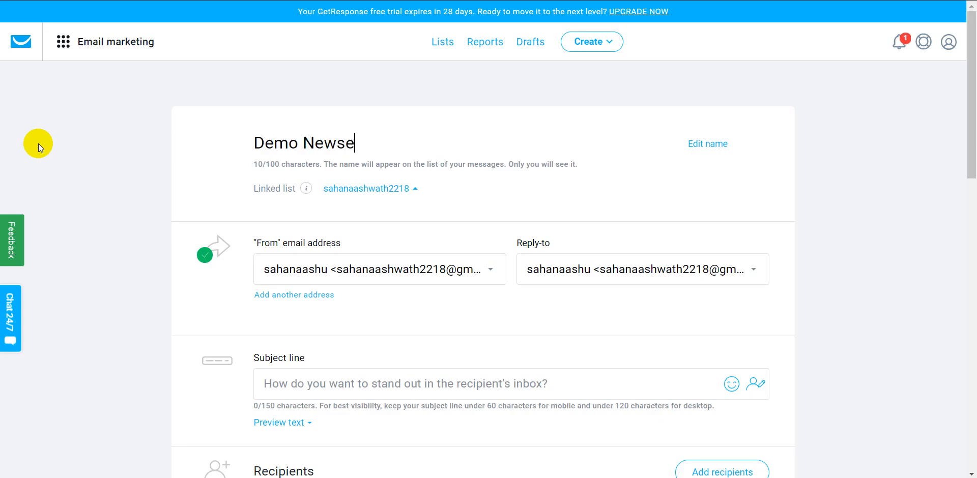
key(BackSpace)
key(BackSpace)
key(BackSpace)
key(BackSpace)
key(BackSpace)
key(BackSpace)
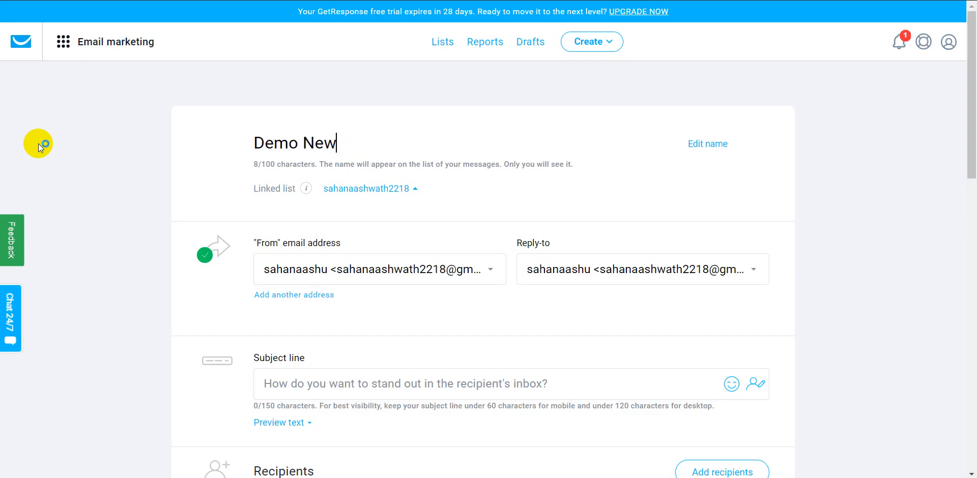
text(sletter)
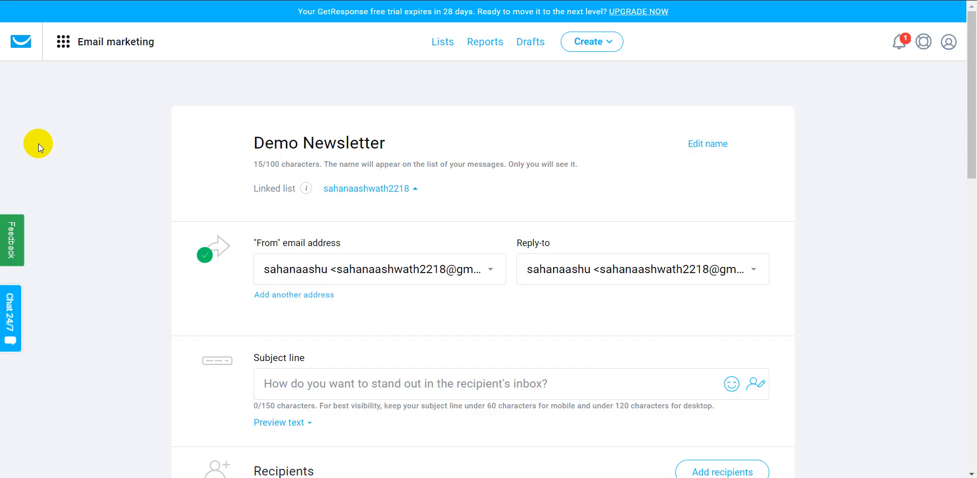
Set the newsletter's subject line to "Demo headline!".
scroll(116, 241, down, 1)
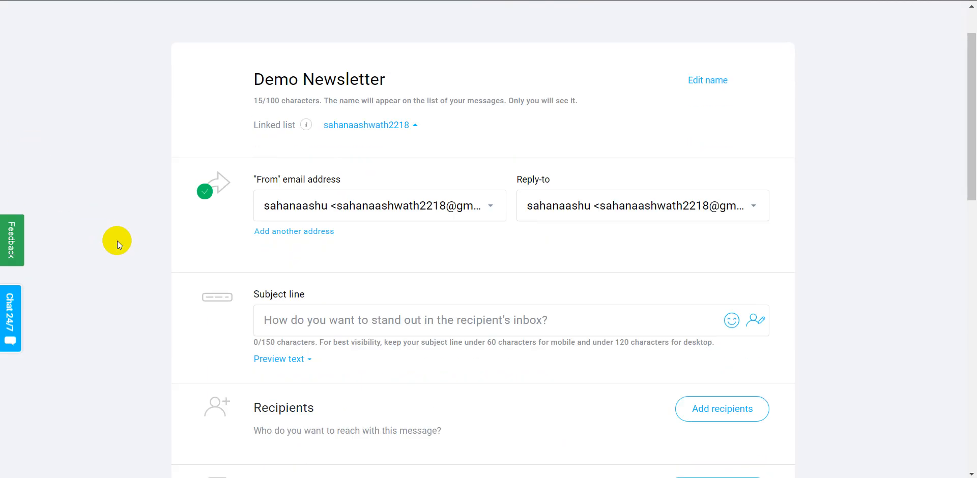
scroll(202, 246, down, 3)
click(314, 197)
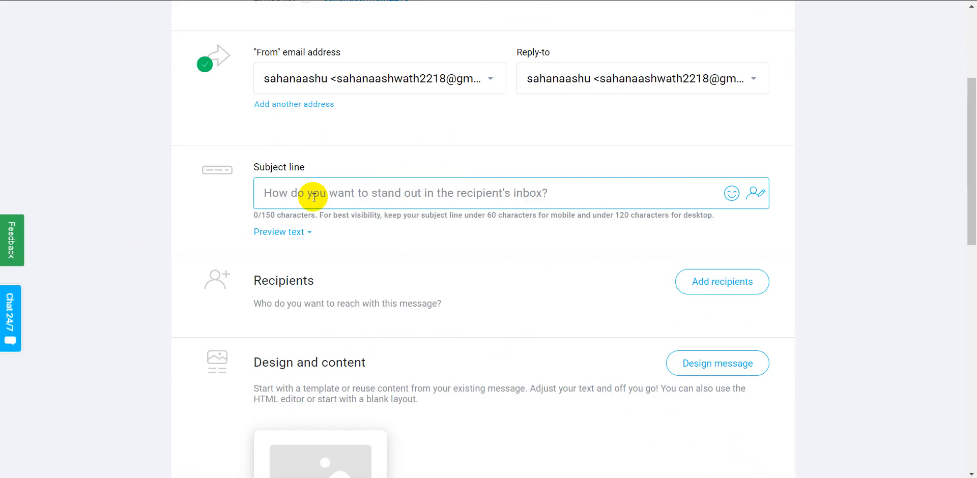
text(Dem)
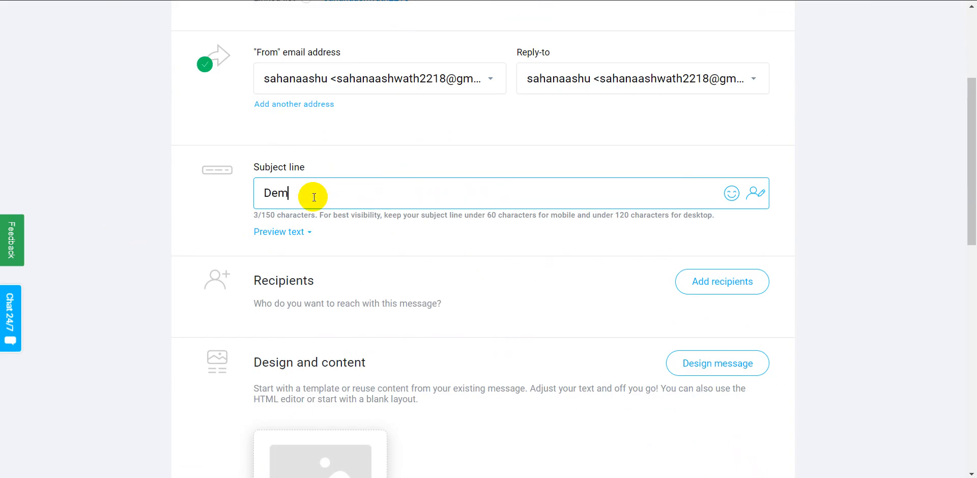
text(o headline!)
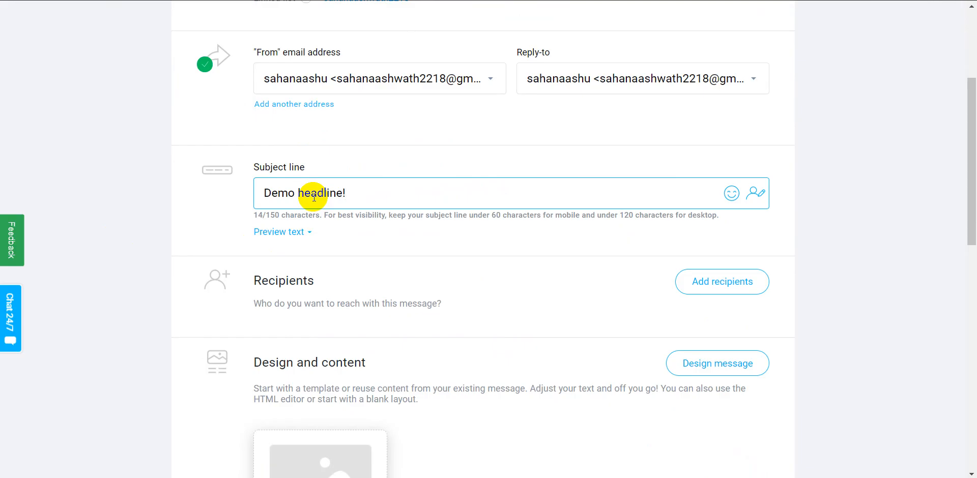
click(264, 193)
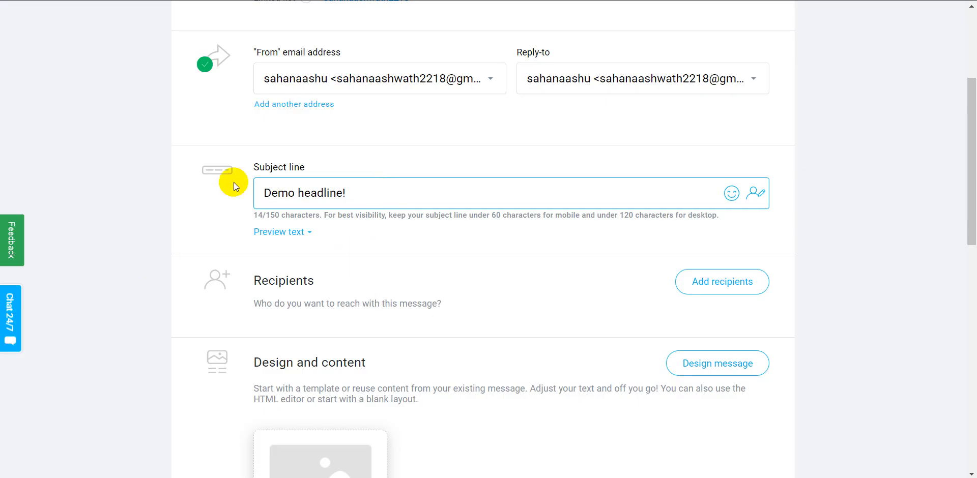
Add the contact list named after the account holder as the newsletter's recipients.
click(755, 282)
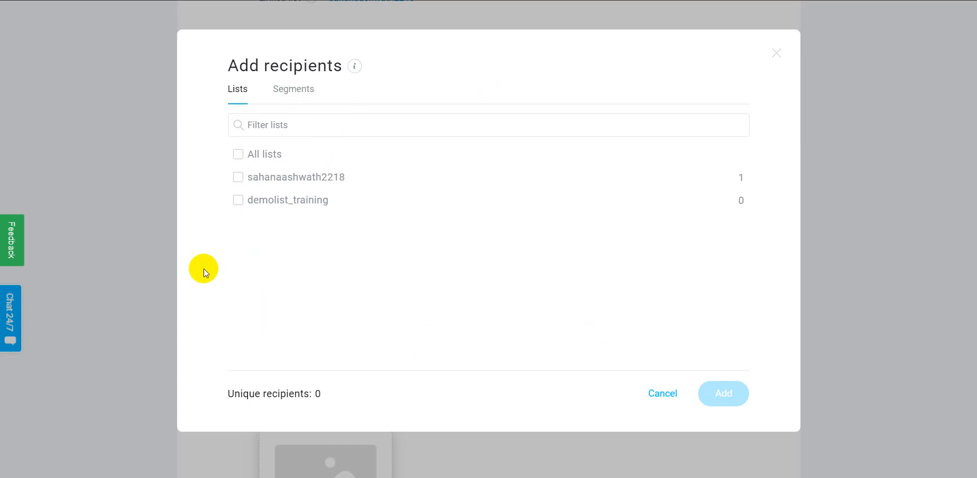
click(284, 90)
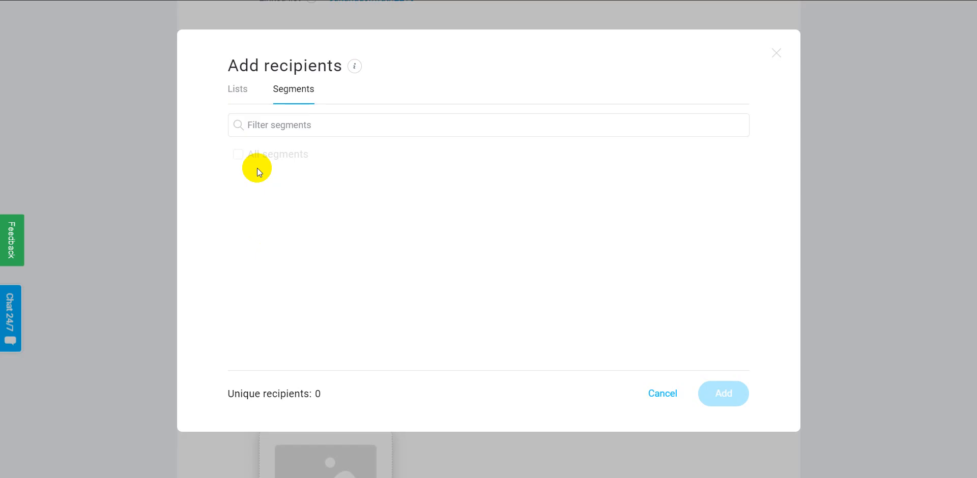
click(237, 90)
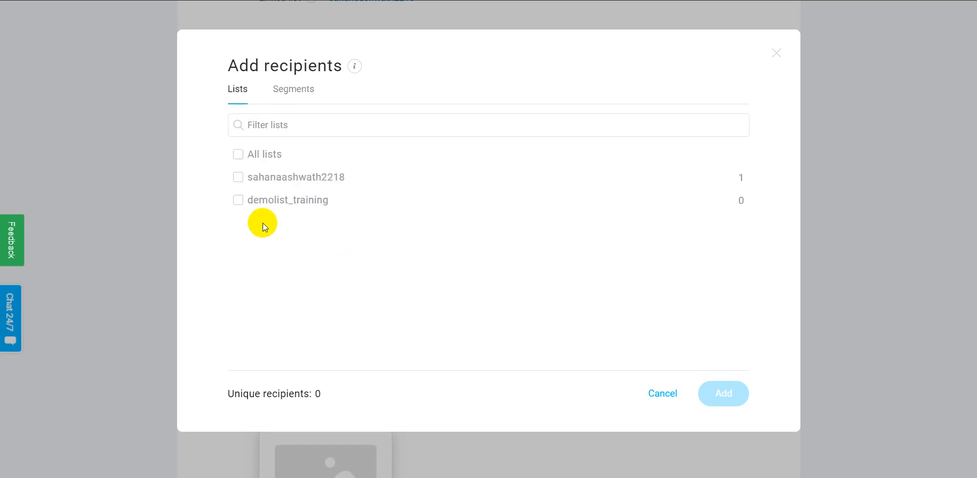
click(232, 179)
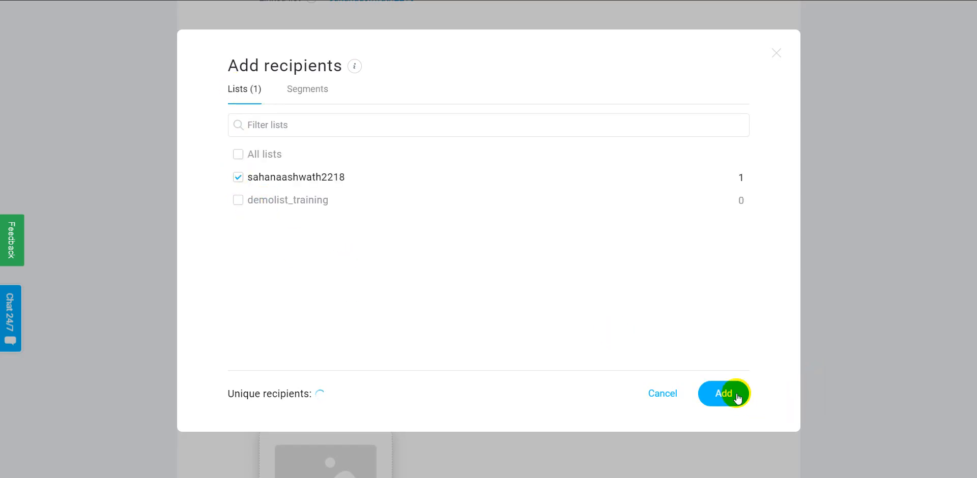
click(734, 394)
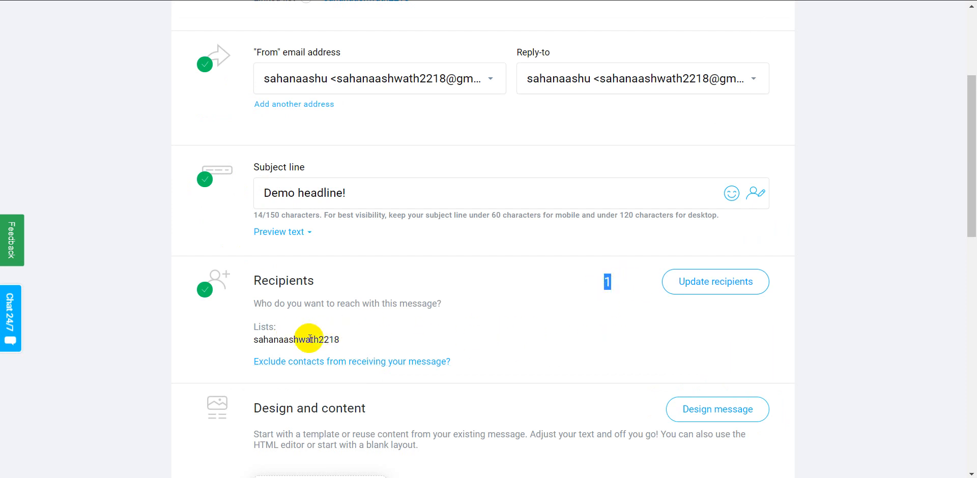
Open the template choices for designing the newsletter's message content.
scroll(474, 336, down, 1)
scroll(474, 336, down, 5)
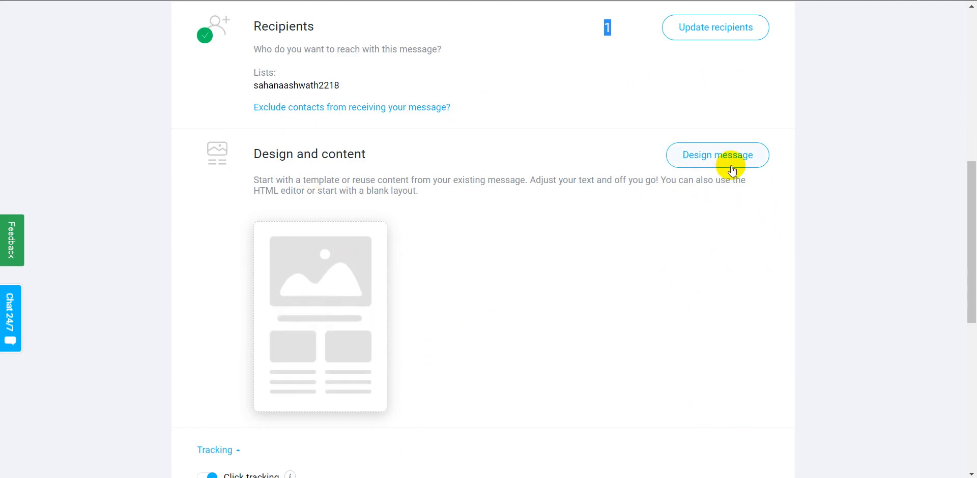
click(327, 325)
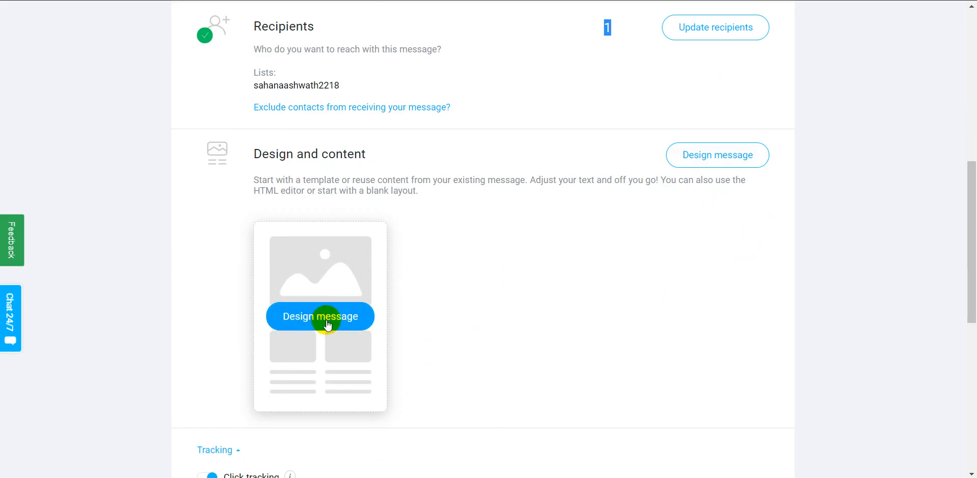
click(298, 315)
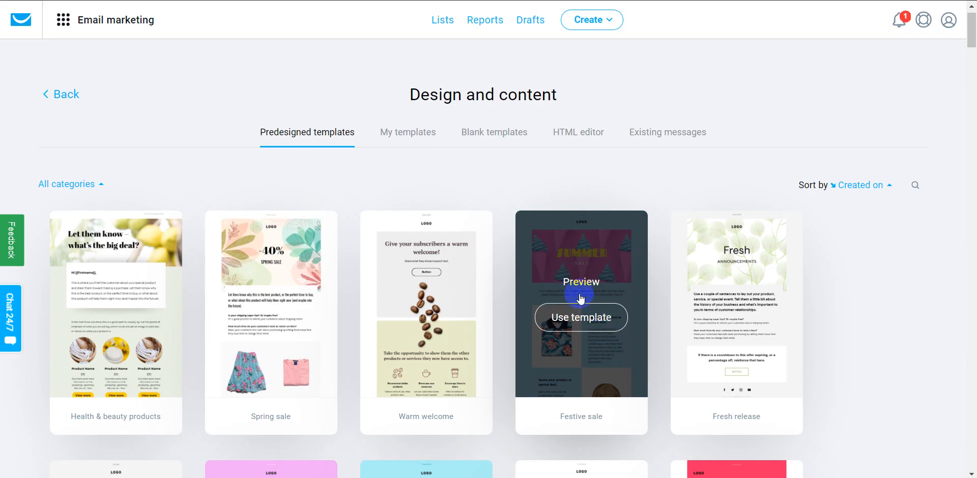
Look through the predesigned email templates and check the account's own saved templates.
scroll(352, 276, down, 9)
scroll(352, 276, down, 3)
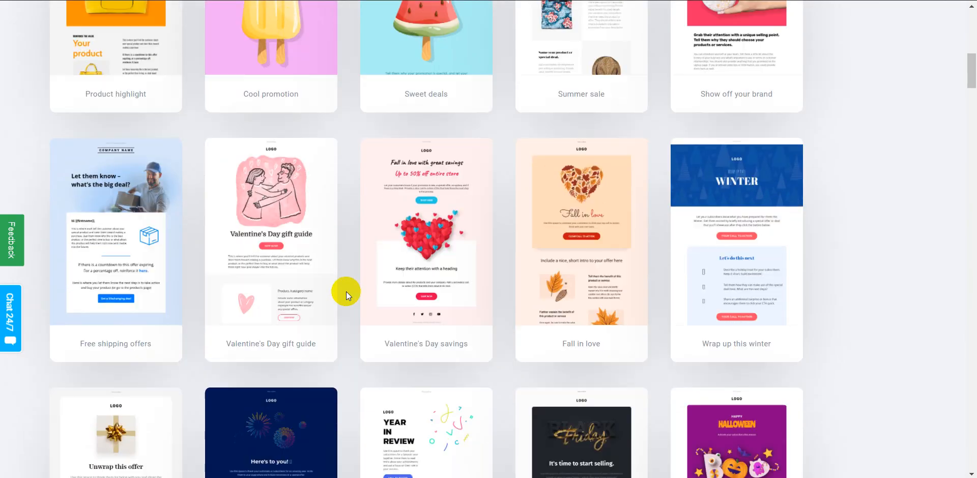
mouse_move(430, 242)
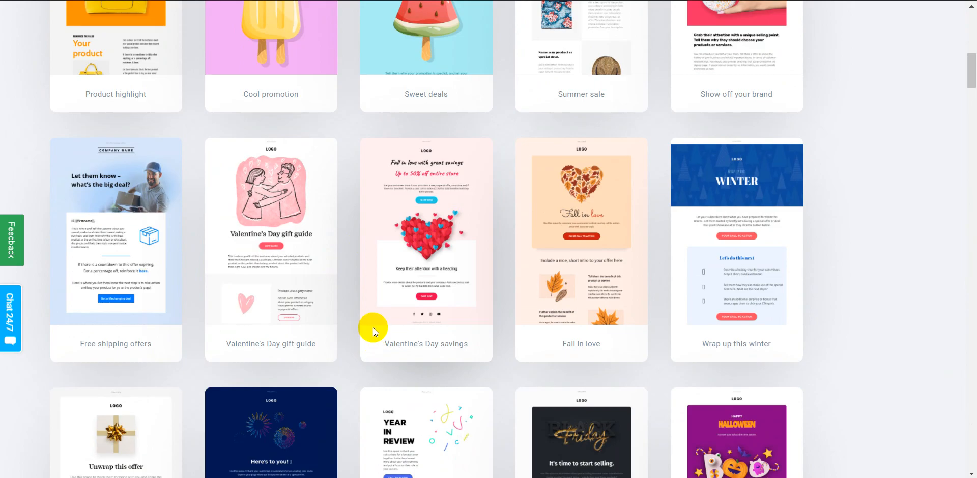
scroll(371, 325, up, 11)
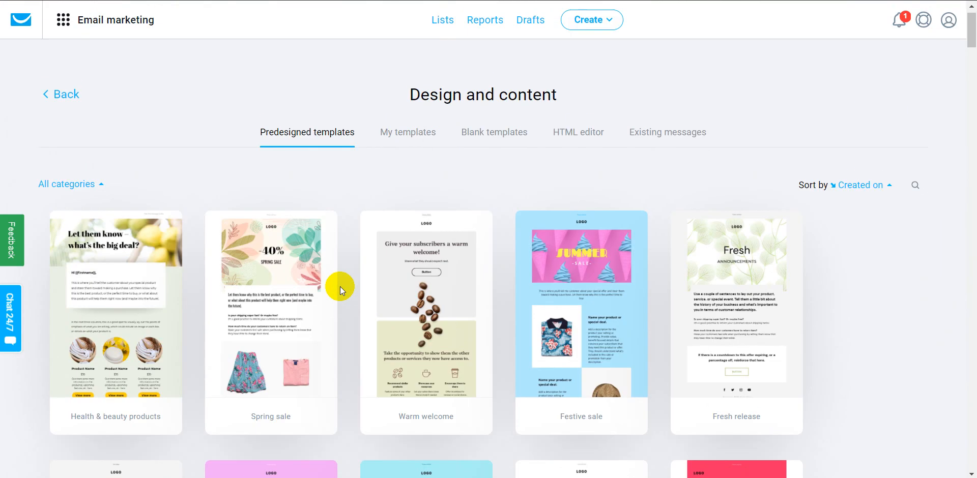
click(407, 136)
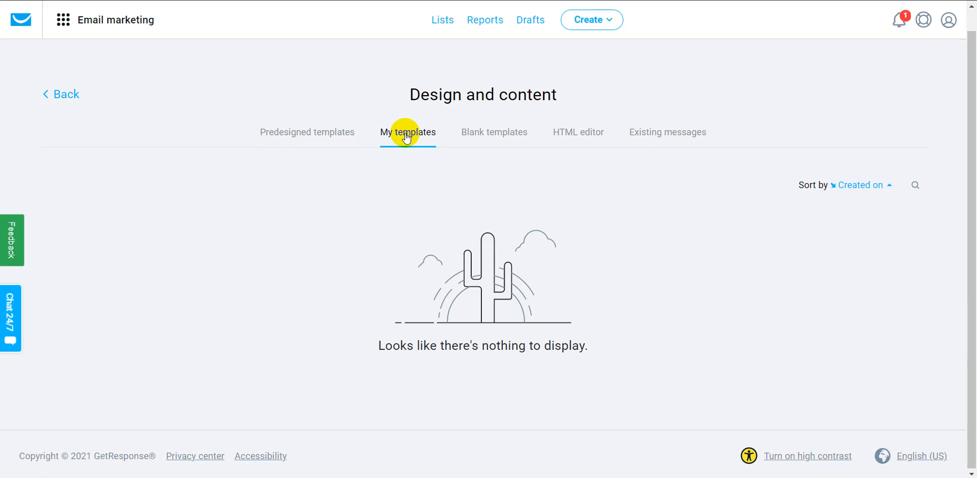
Look through the blank and predesigned templates, the HTML editor and the existing messages as ways to design the content.
click(492, 139)
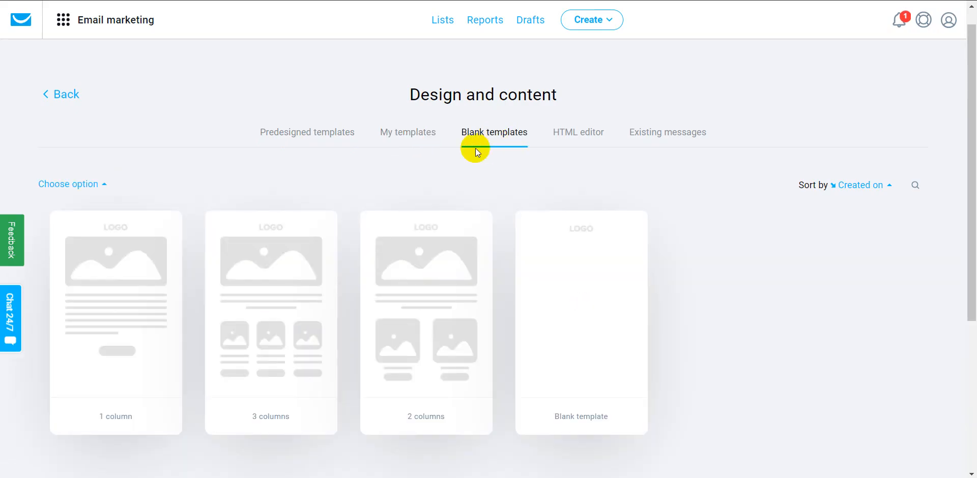
click(305, 135)
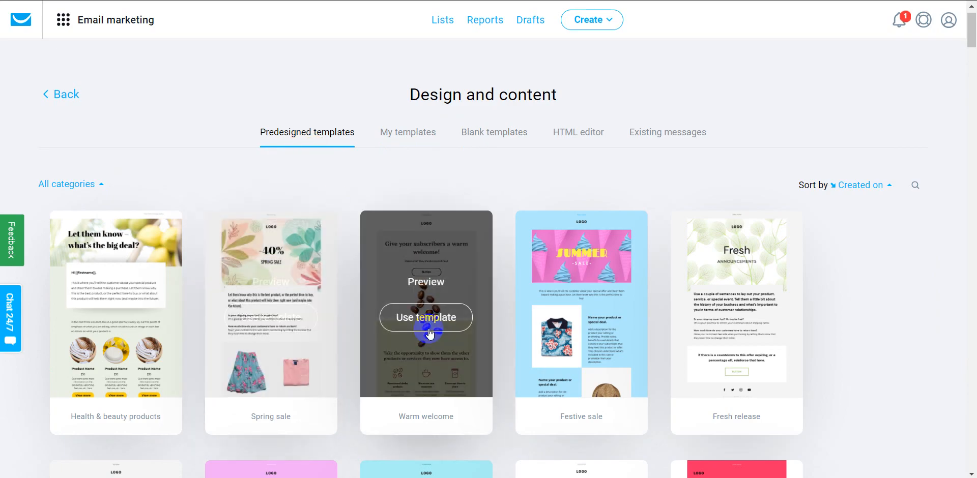
mouse_move(570, 257)
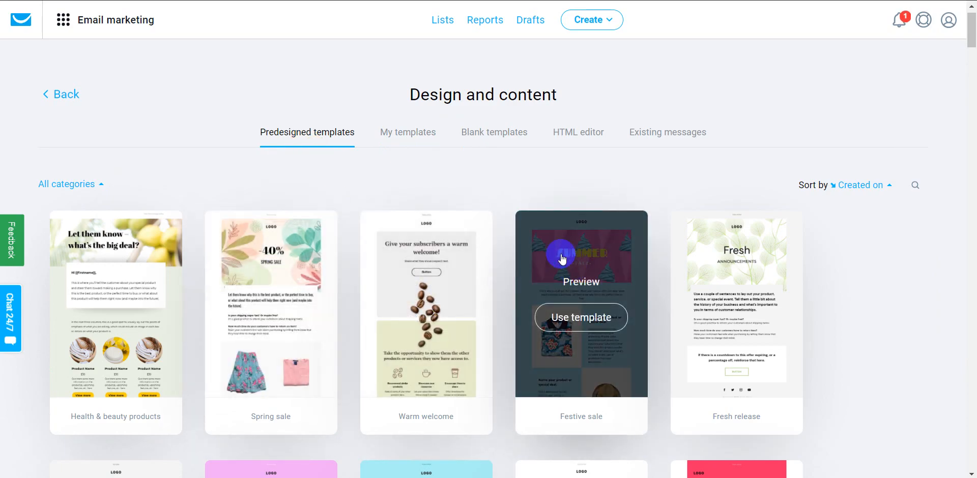
click(491, 132)
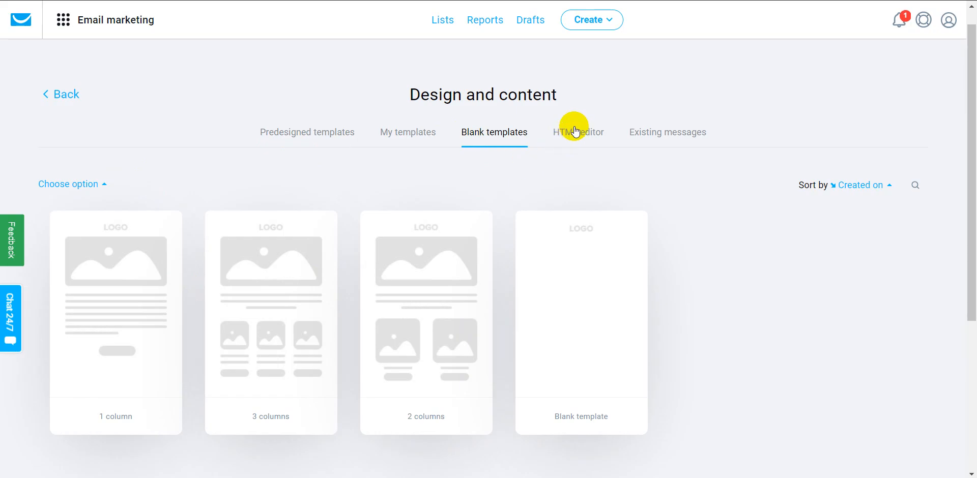
click(575, 132)
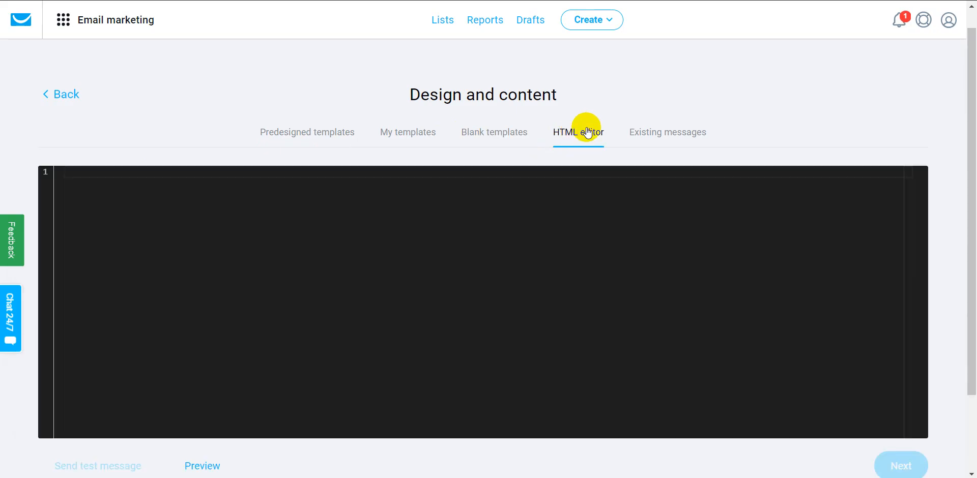
click(664, 134)
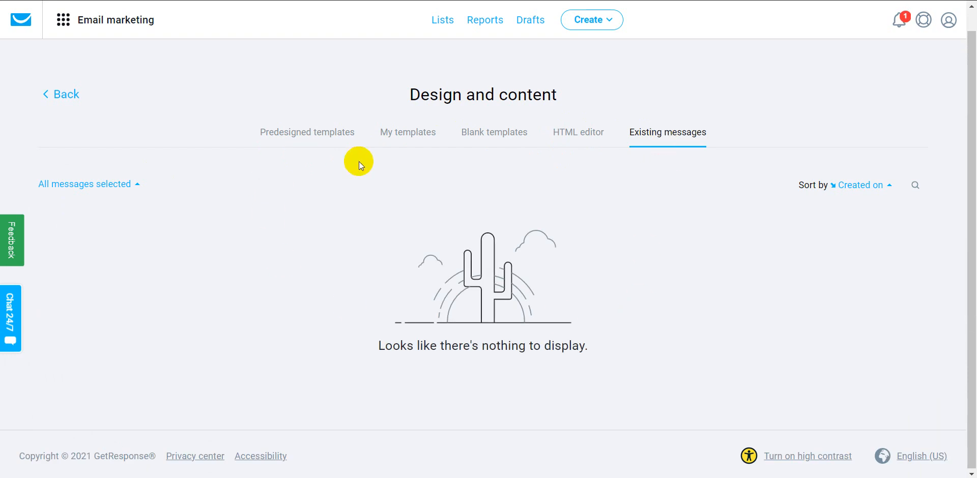
Start the message design from the empty Blank template.
click(510, 143)
mouse_move(571, 266)
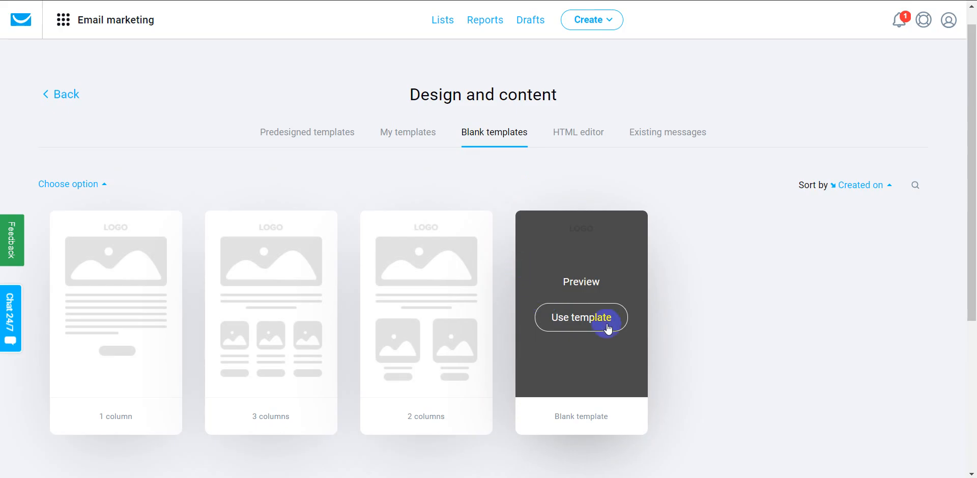
click(581, 319)
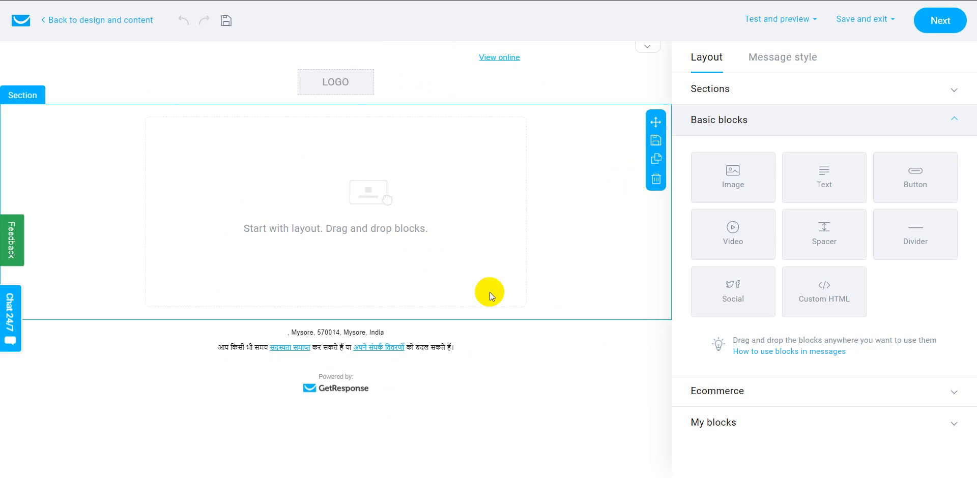
Delete the empty layout section between the logo and the footer, and check the header's settings.
click(656, 179)
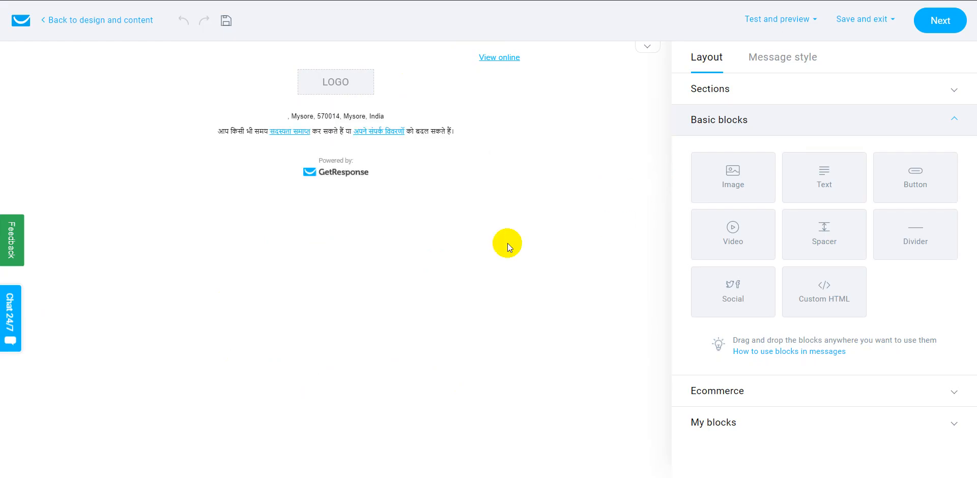
click(413, 77)
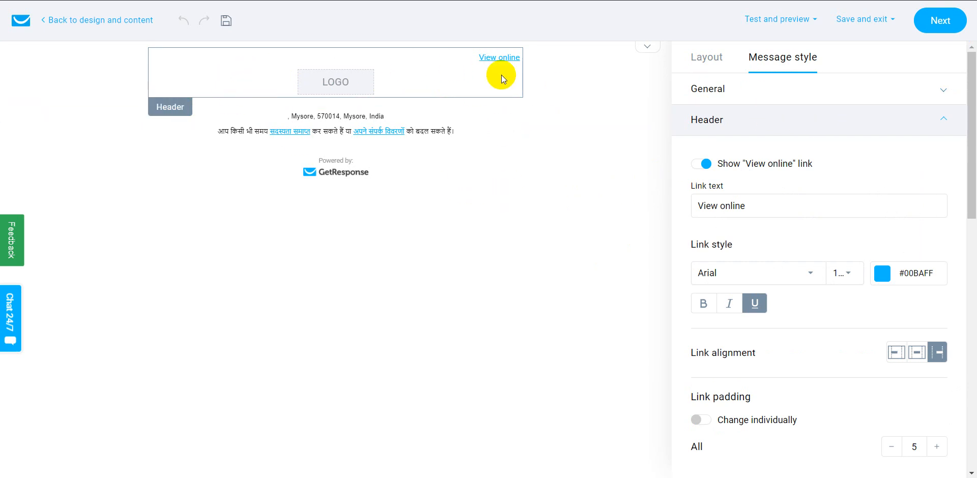
click(577, 279)
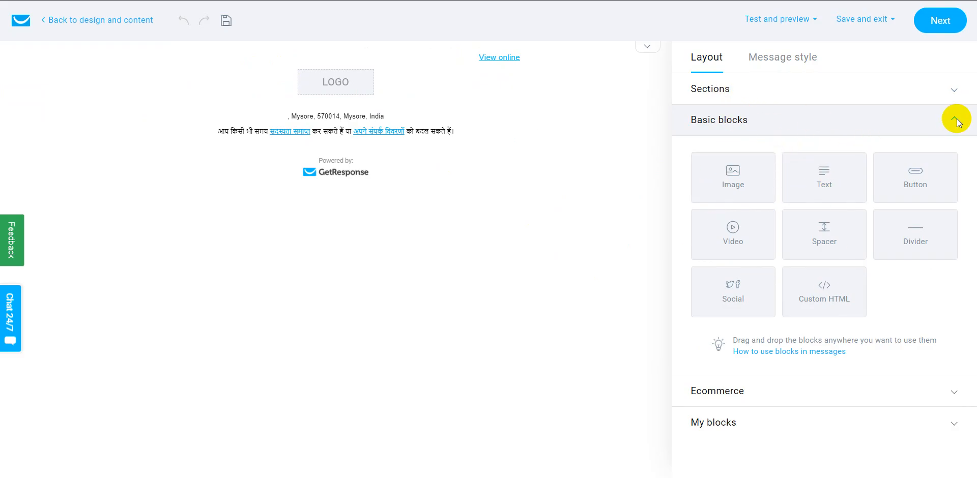
Try a one-column section and an equal two-column section below the logo, deleting each one again.
click(945, 92)
drag(745, 161, 326, 123)
click(655, 178)
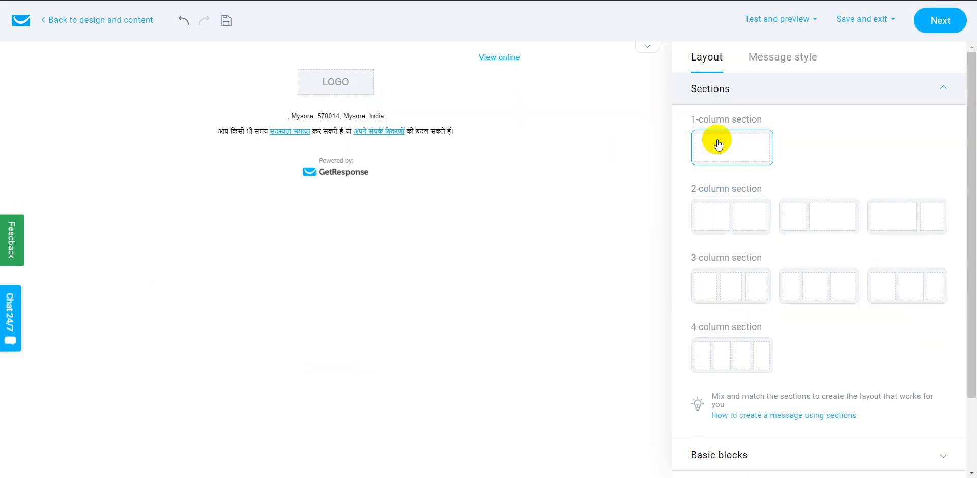
drag(742, 219, 328, 139)
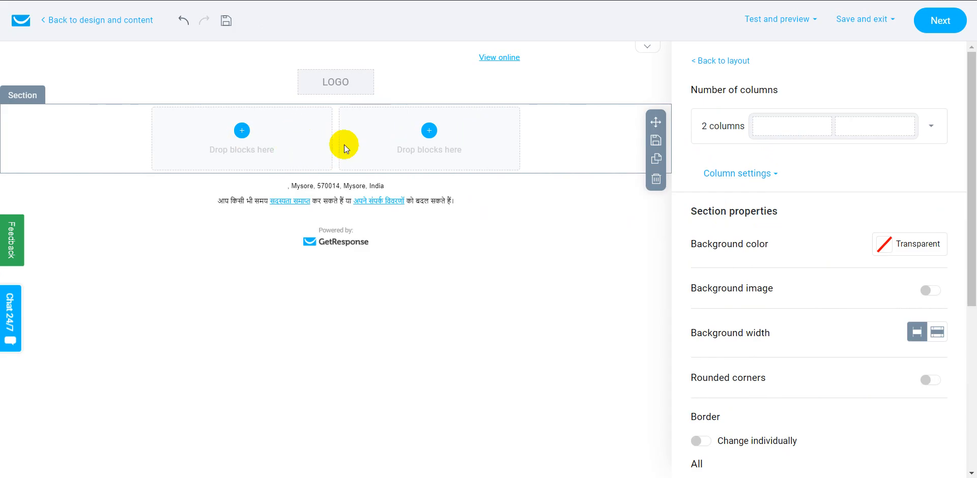
click(656, 178)
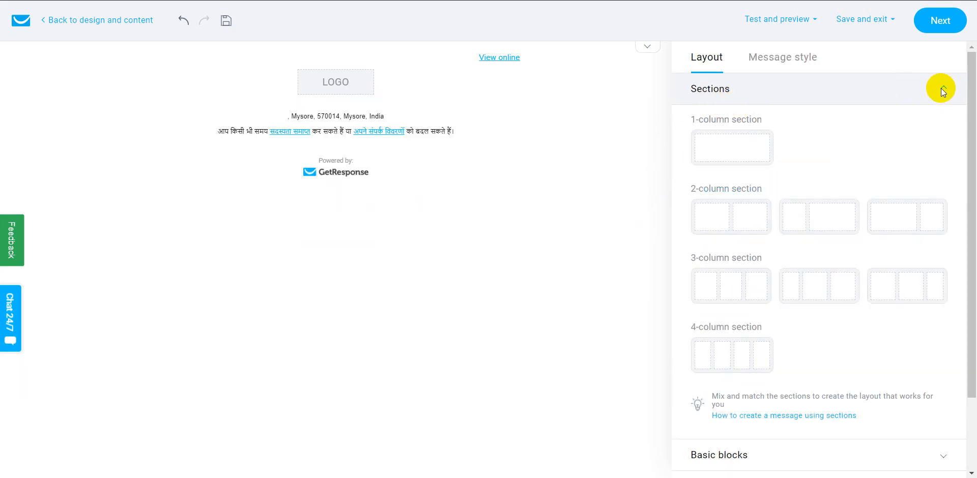
Reduce the general message width to 540 pixels in the message style settings.
click(782, 59)
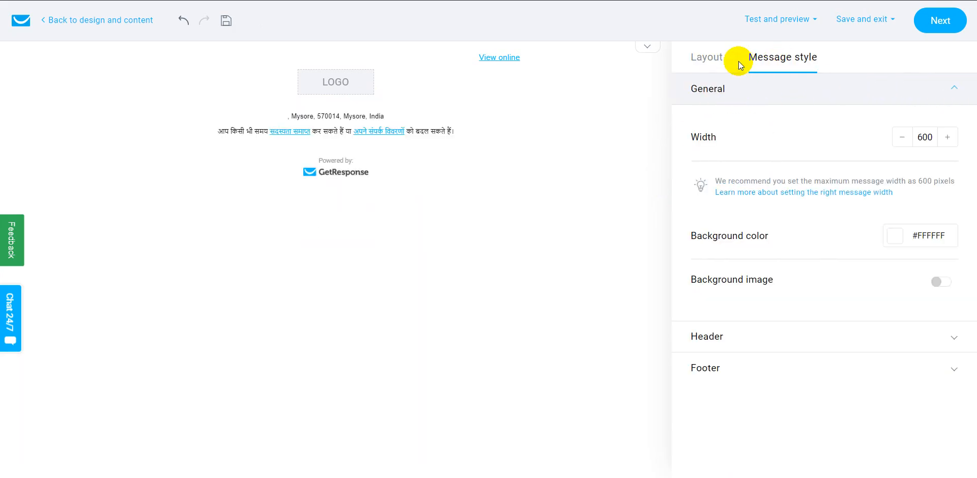
click(712, 62)
click(800, 58)
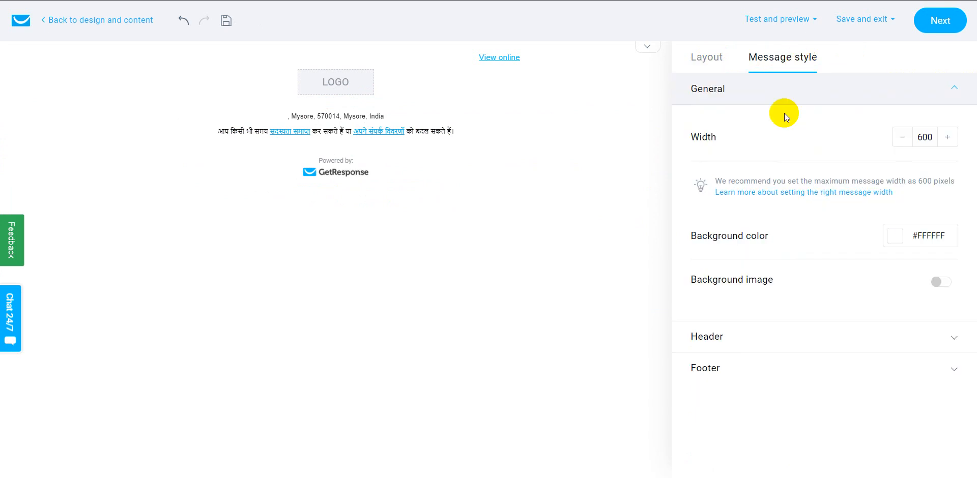
click(902, 138)
click(902, 137)
click(902, 137)
click(902, 137)
click(901, 137)
click(901, 137)
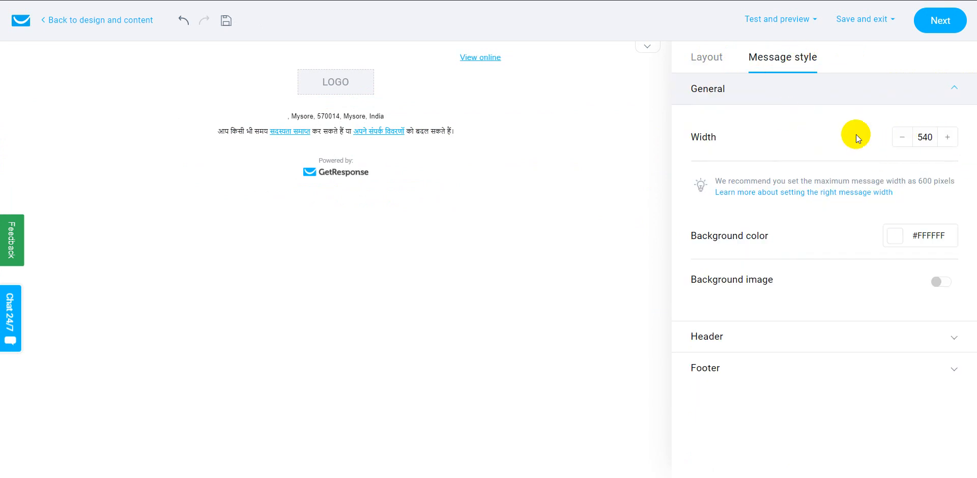
Increase the general message width to 630 pixels.
click(946, 138)
double_click(946, 138)
double_click(946, 137)
double_click(947, 137)
double_click(947, 138)
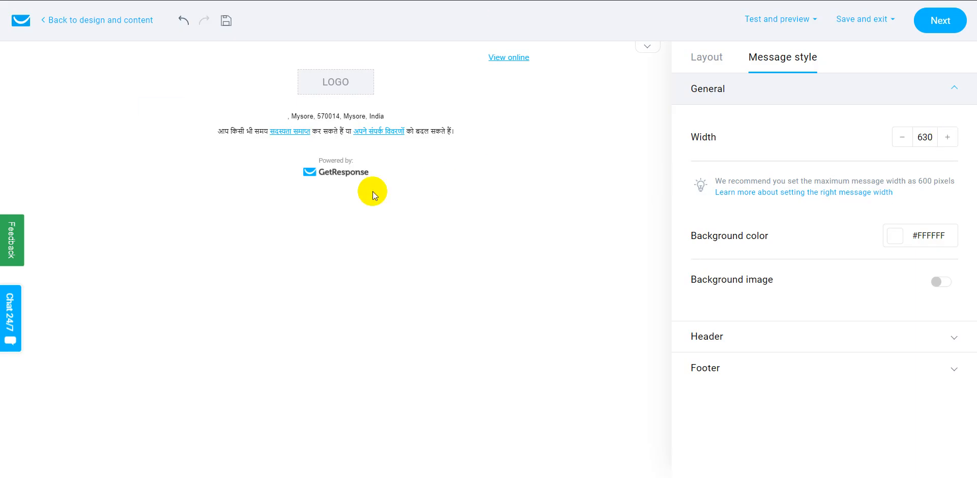
Return the general message width to 600 pixels.
click(901, 138)
click(901, 139)
click(901, 138)
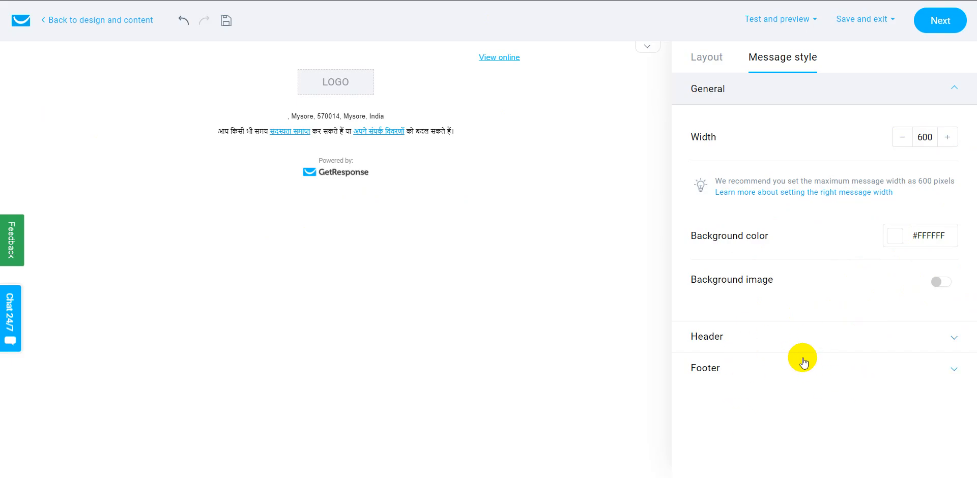
Add a text block between the logo and the footer and begin it with "Hey".
click(705, 57)
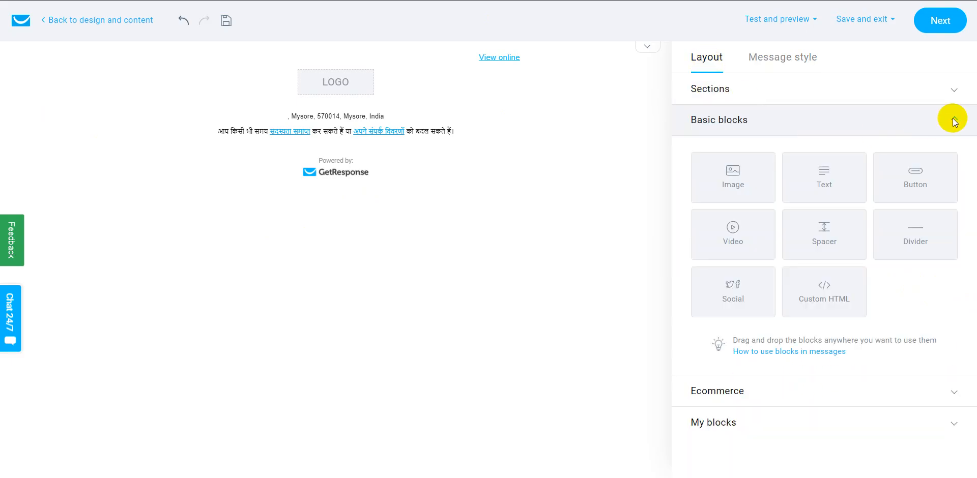
drag(846, 176, 314, 132)
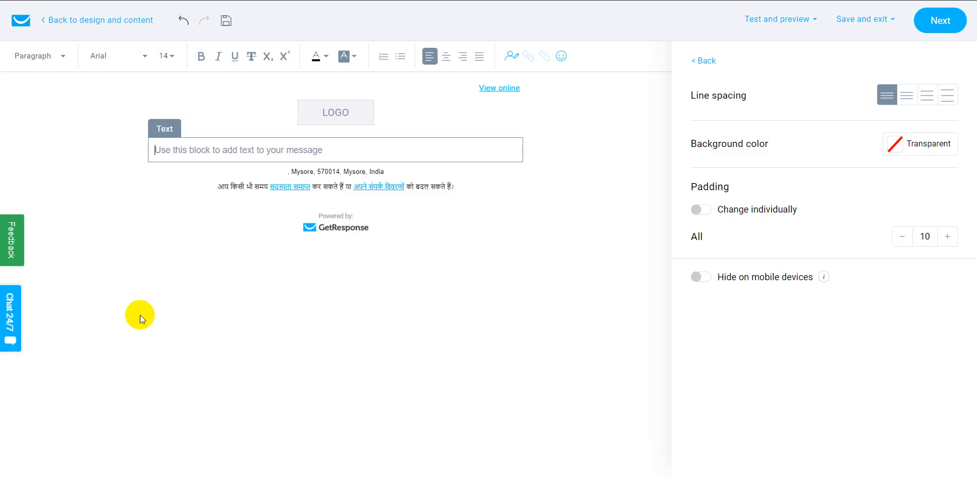
text(Hey)
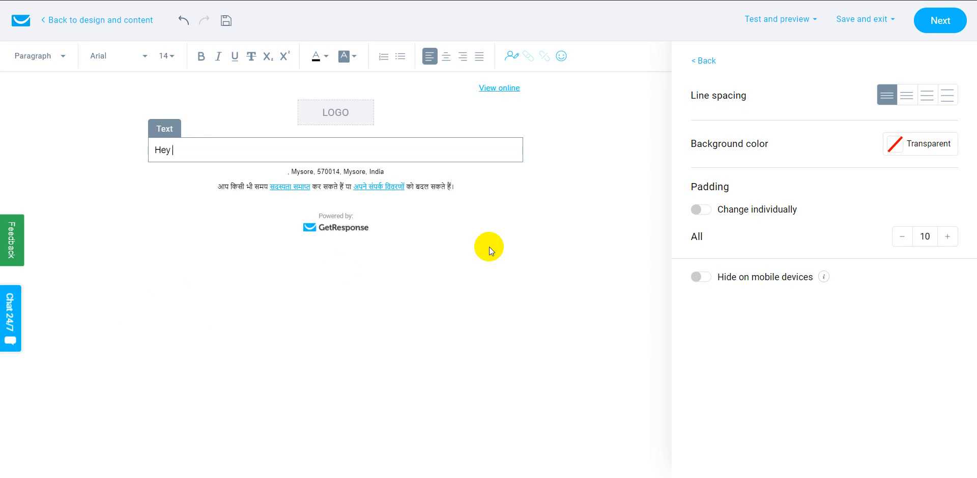
click(512, 61)
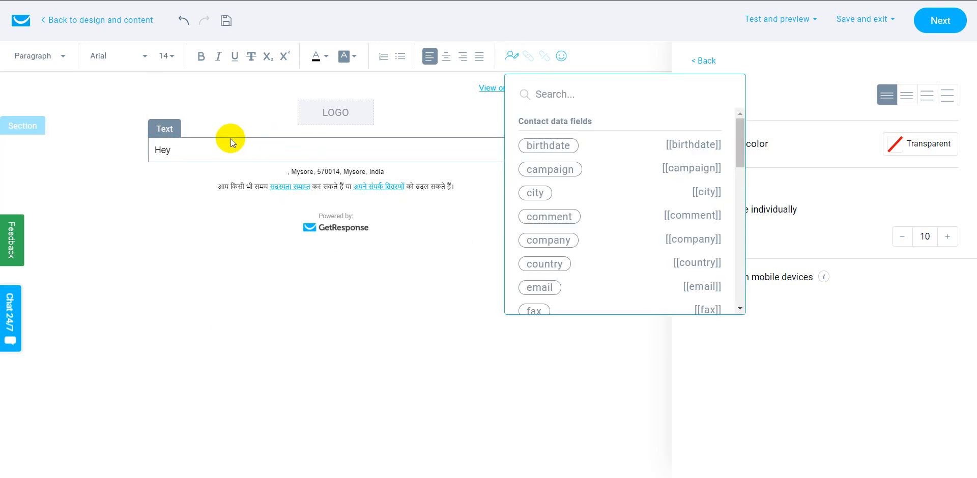
click(203, 155)
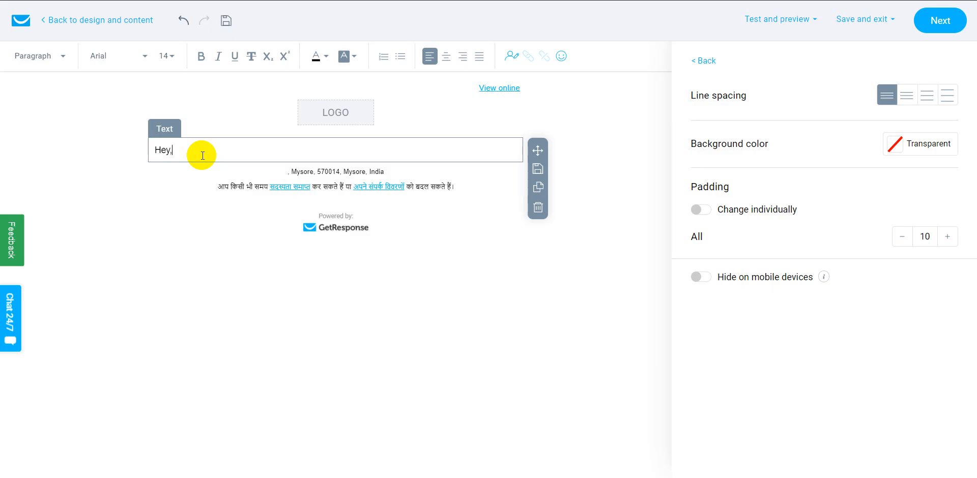
Complete the greeting with a comma and add the line "Today i am giving a demo on getresponse..." below it.
text(,)
key(Return)
text(Today)
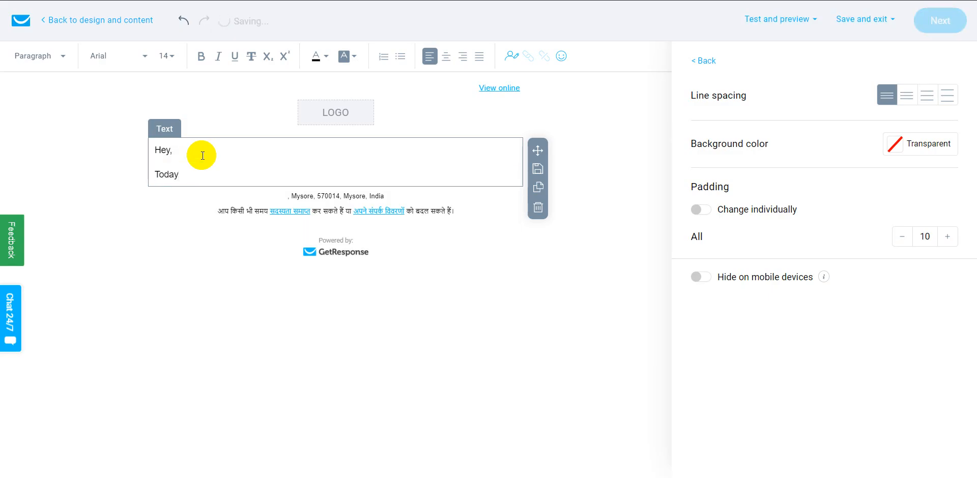
text( i am giving a deomo o)
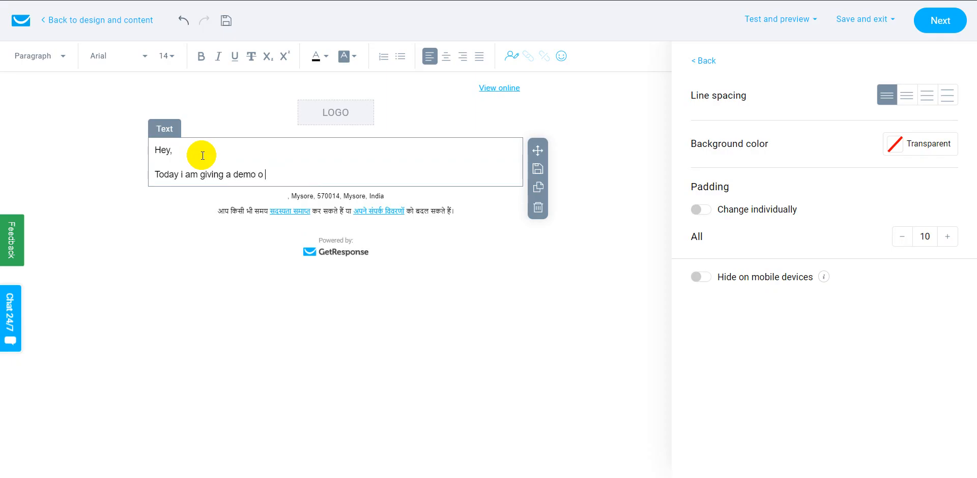
text(n getresponse ...)
Try a handwritten {Name} placeholder after "Hey" in the greeting and remove it.
click(173, 150)
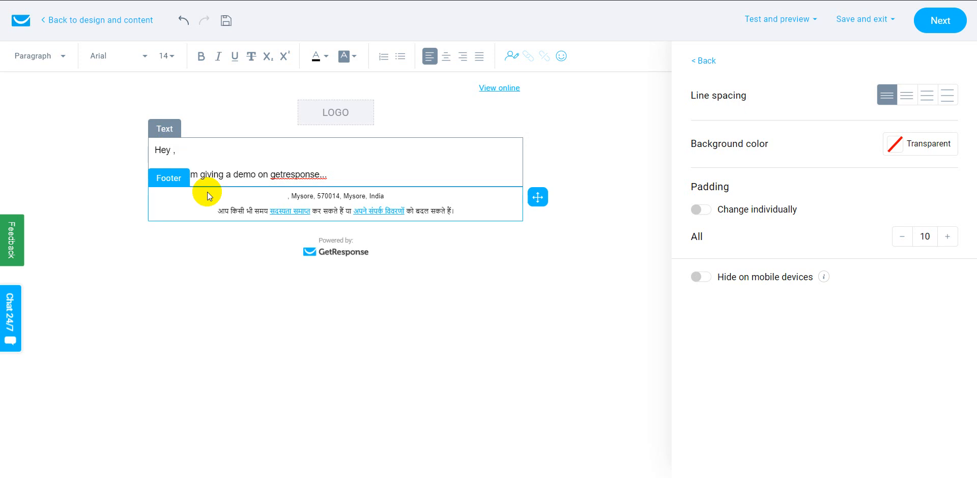
text({})
key(Left)
text(Name)
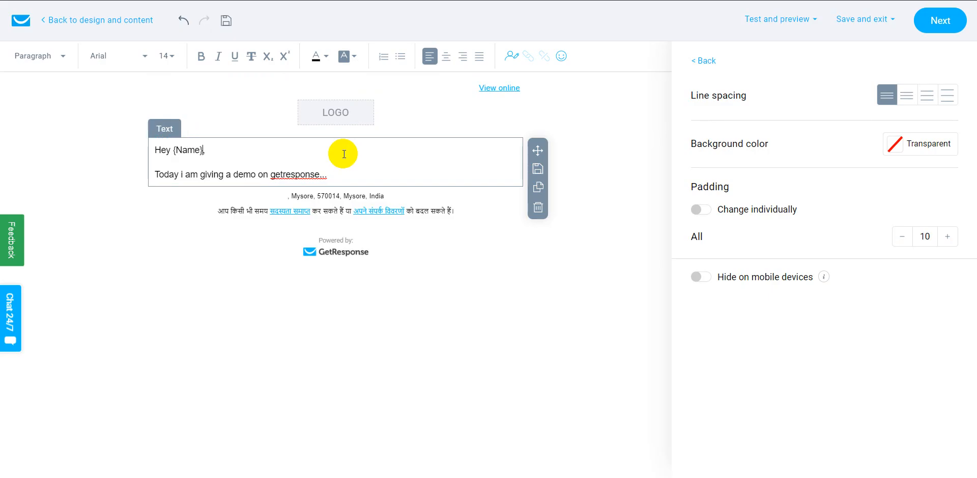
drag(209, 151, 163, 150)
key(BackSpace)
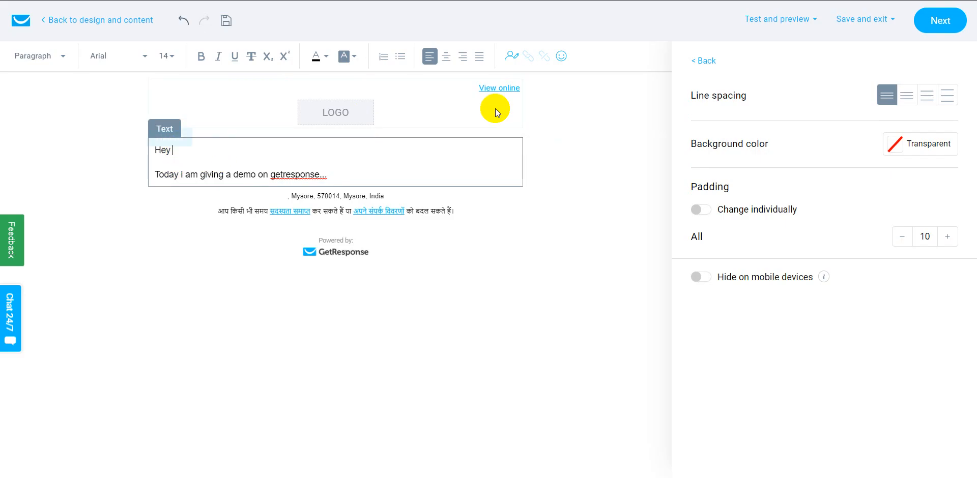
Insert the firstname contact data field after "Hey" in the greeting, followed by a comma.
click(510, 57)
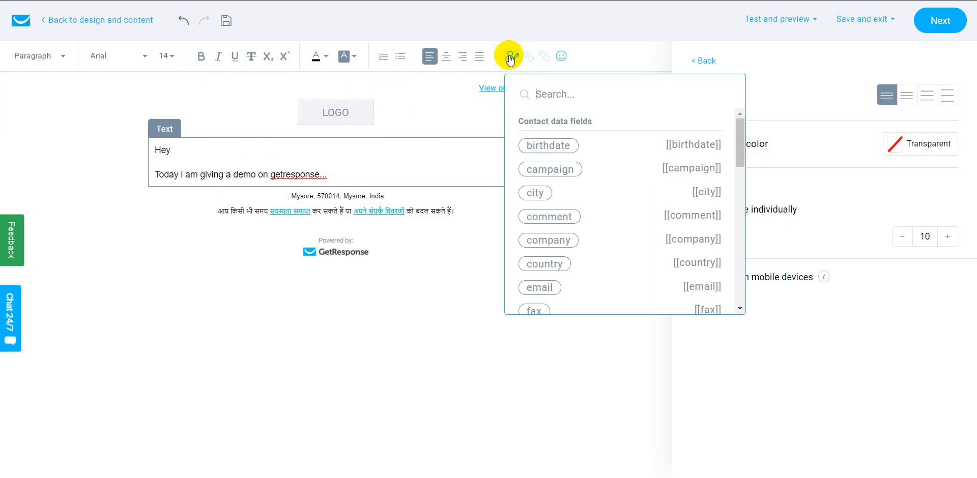
scroll(603, 229, down, 3)
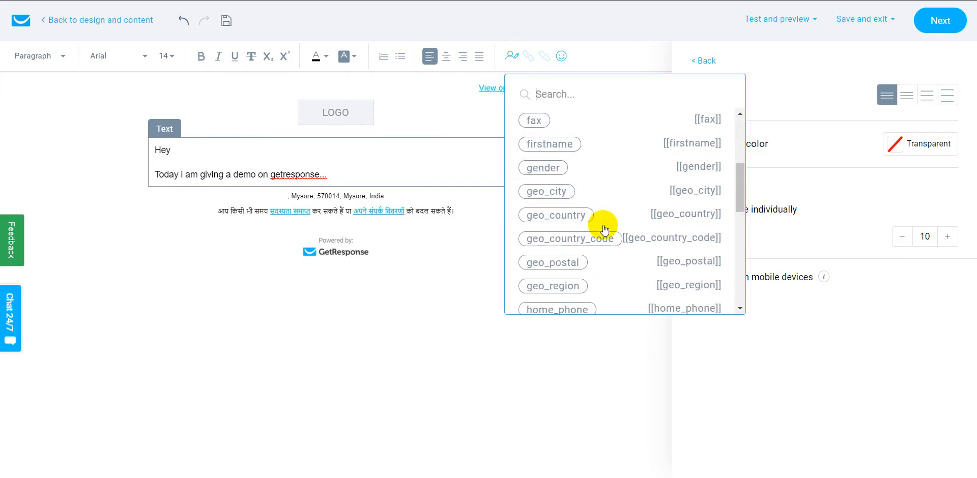
scroll(604, 229, up, 3)
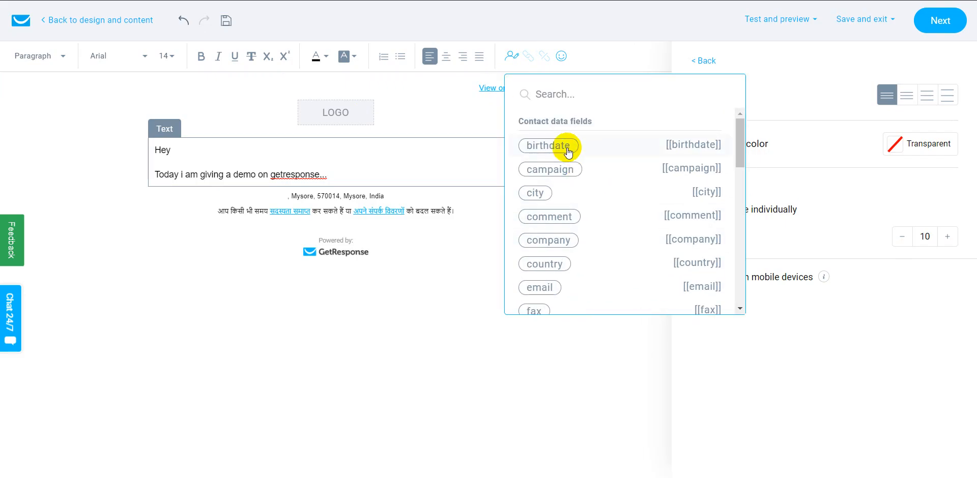
scroll(583, 239, down, 1)
scroll(582, 239, down, 1)
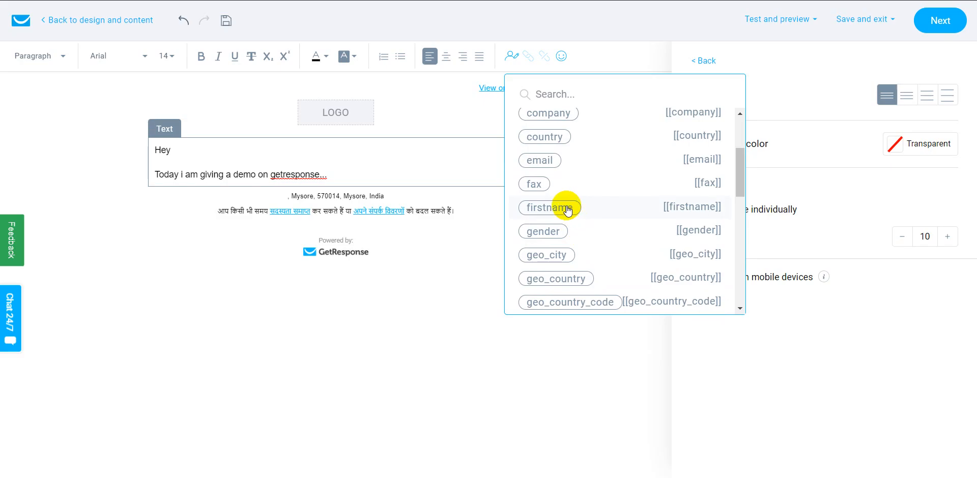
click(568, 208)
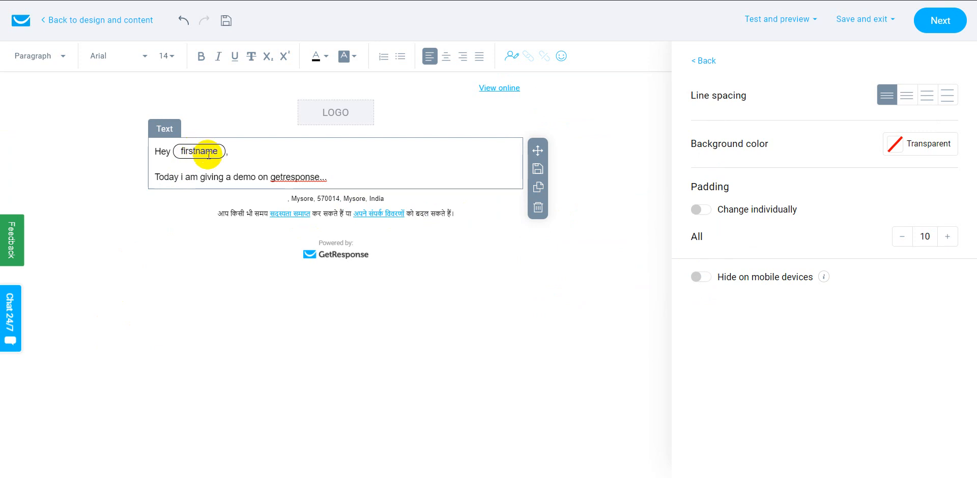
Examine the full list of contact data fields available for personalizing the text block.
click(511, 56)
scroll(640, 224, down, 7)
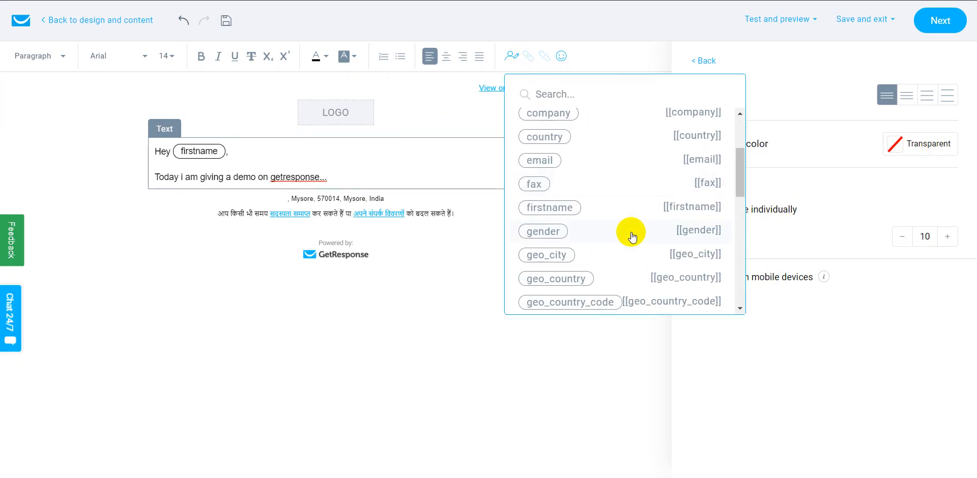
scroll(629, 237, down, 1)
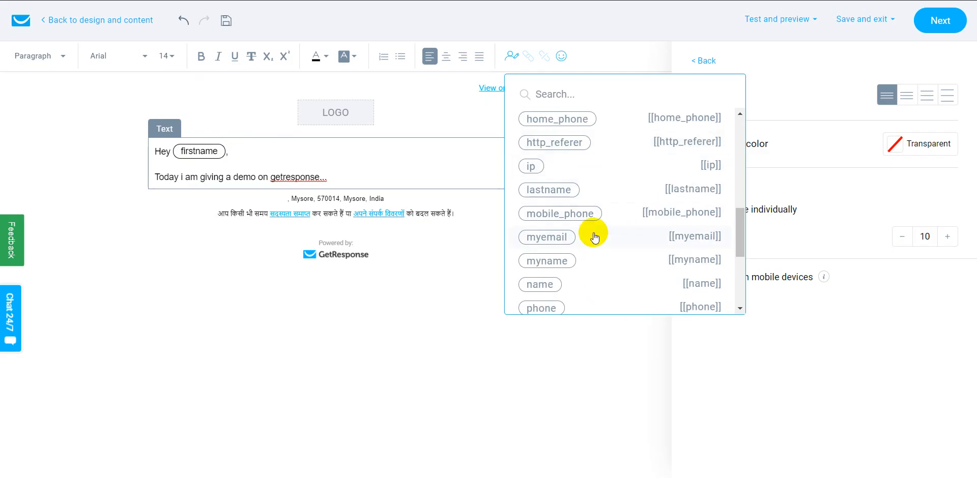
scroll(589, 203, down, 5)
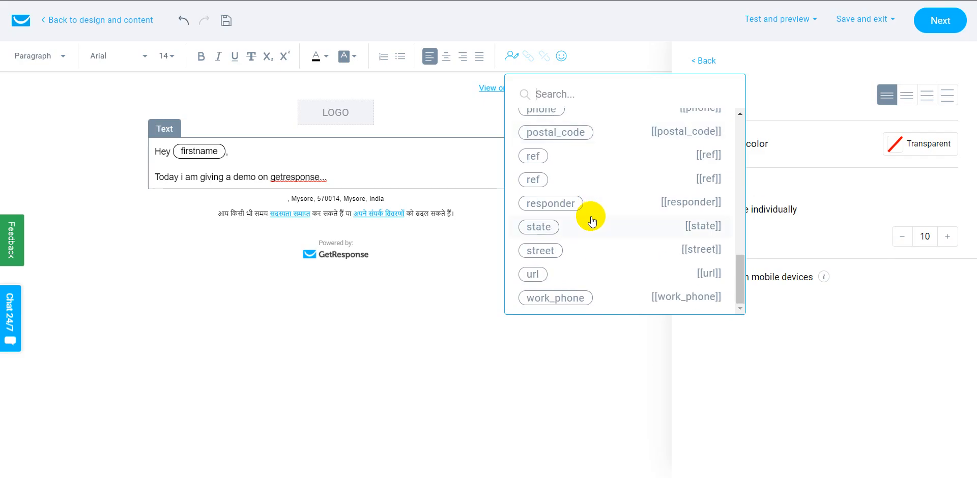
scroll(601, 239, up, 8)
scroll(600, 237, up, 6)
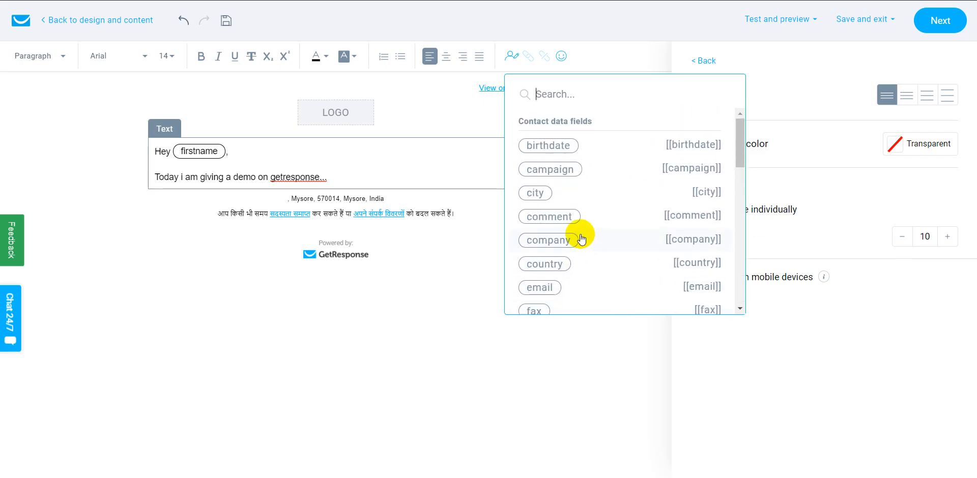
Add the line "Your birthday is" below the greeting and end it with the birthdate contact data field.
click(288, 154)
key(Return)
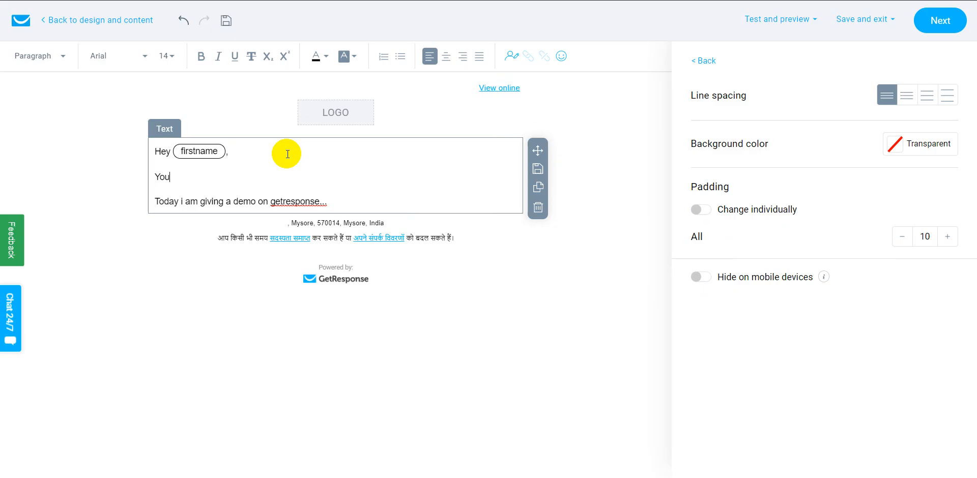
text(Your birthday is)
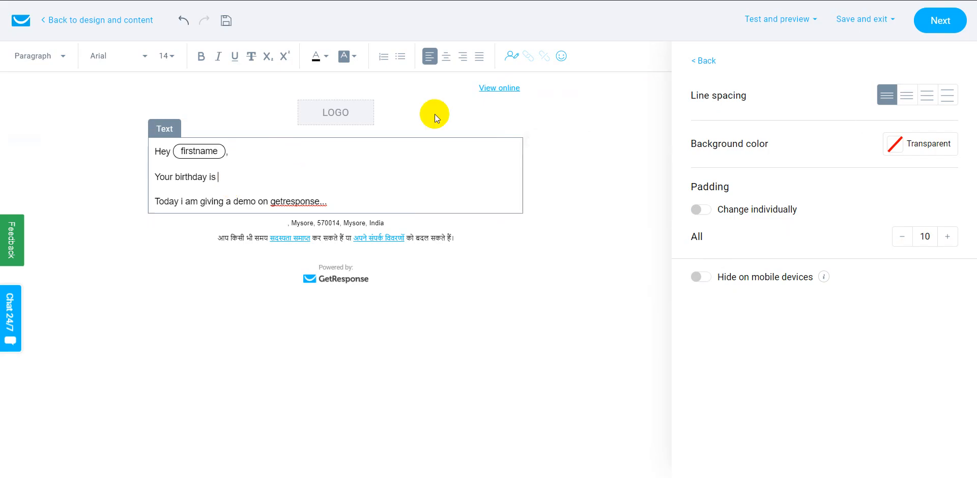
click(511, 58)
click(563, 142)
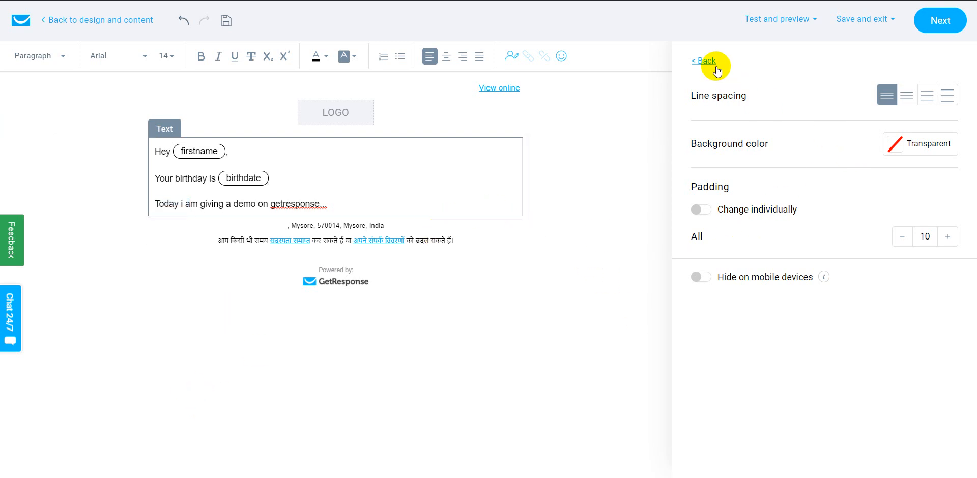
Add an empty image block between the text and the footer, with a divider directly beneath it.
click(709, 63)
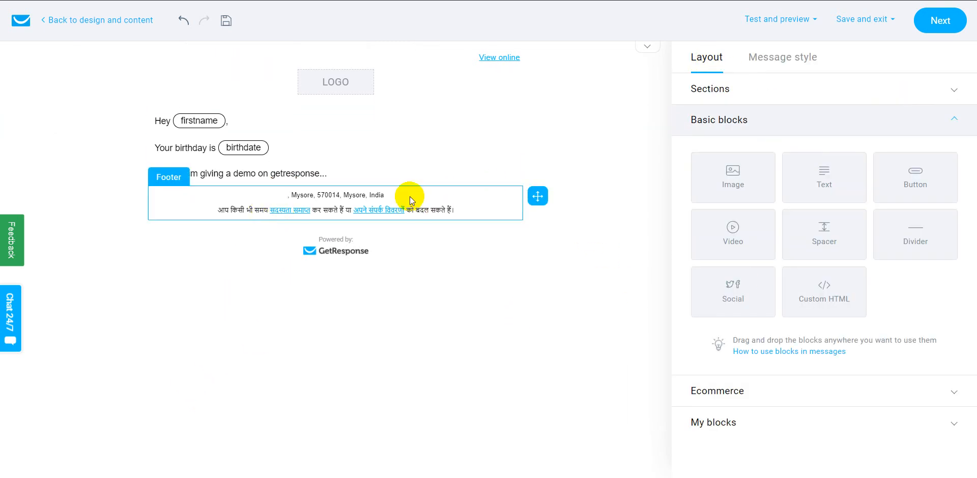
click(397, 169)
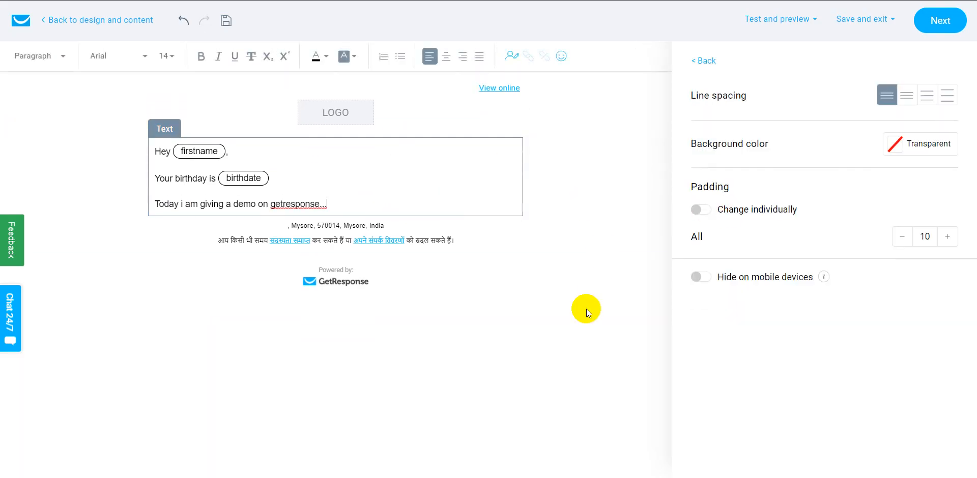
click(594, 286)
drag(727, 182, 286, 218)
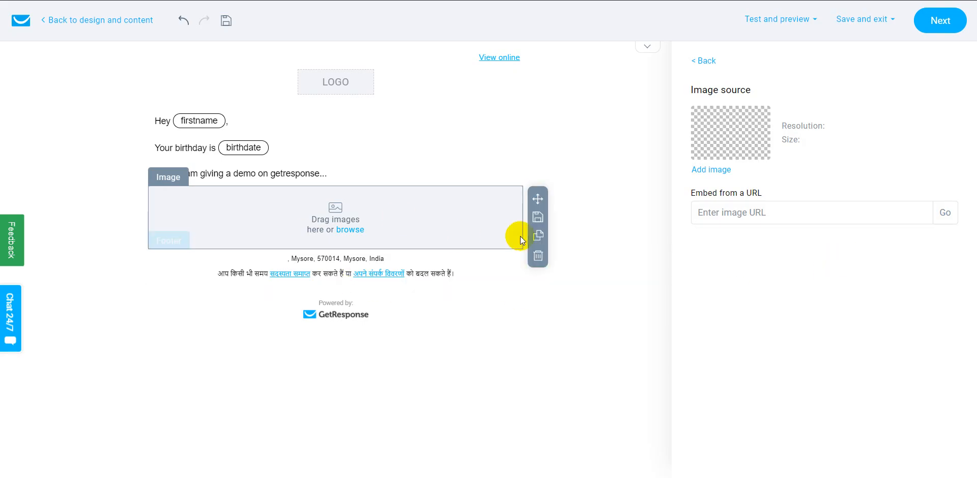
click(584, 309)
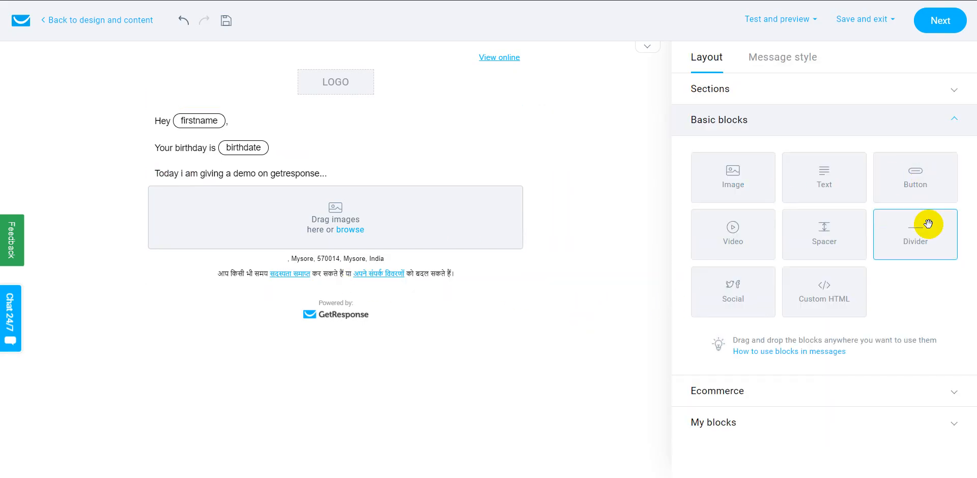
drag(920, 231, 461, 285)
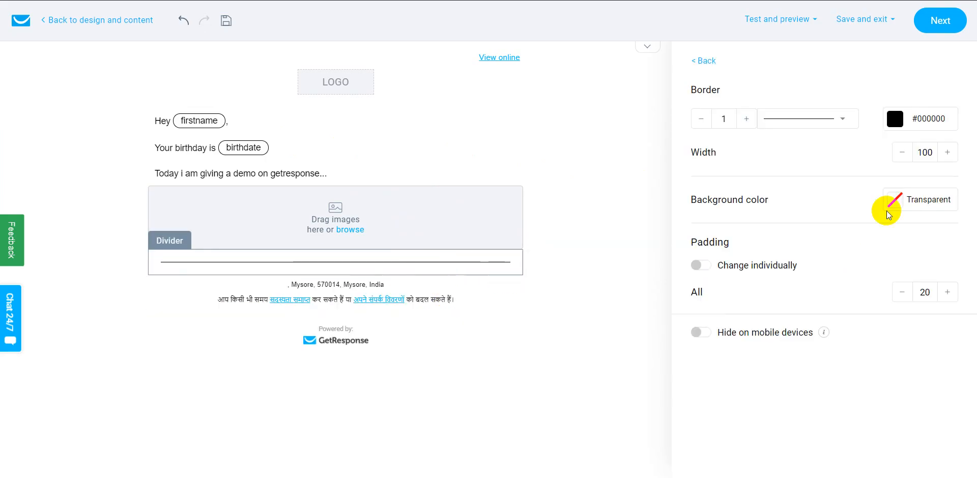
Add a social block with the default follow icons between the divider and the footer, leaving its links empty.
click(605, 271)
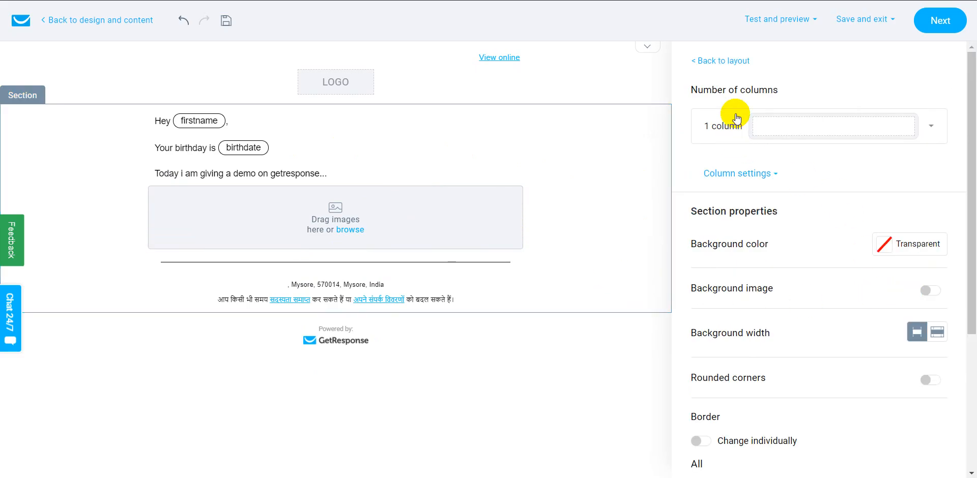
click(719, 62)
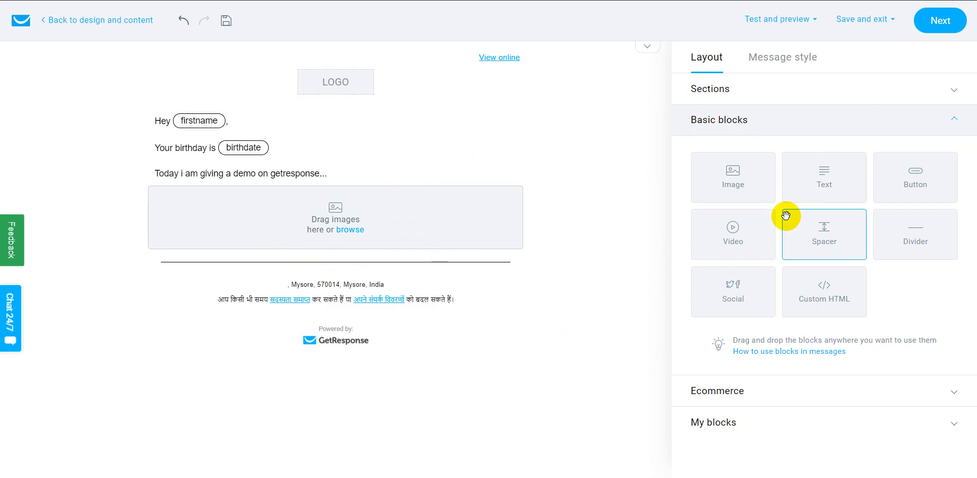
drag(743, 294, 285, 321)
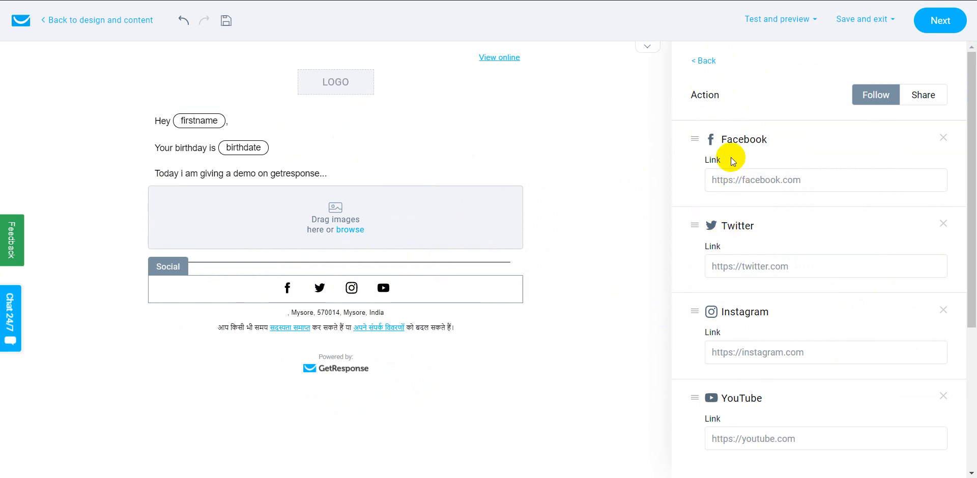
click(751, 179)
click(690, 176)
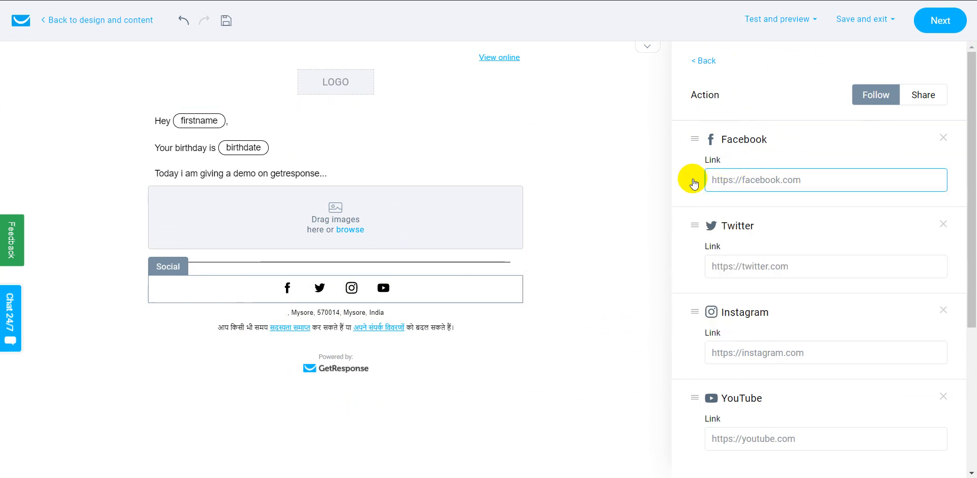
click(614, 242)
click(615, 353)
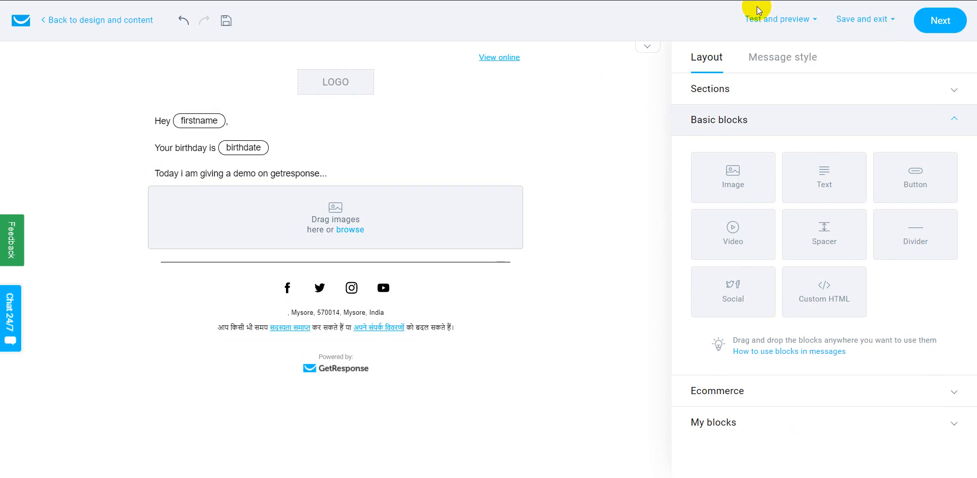
Review the test message dialog with its recipient e-mail field and close it without sending.
click(777, 20)
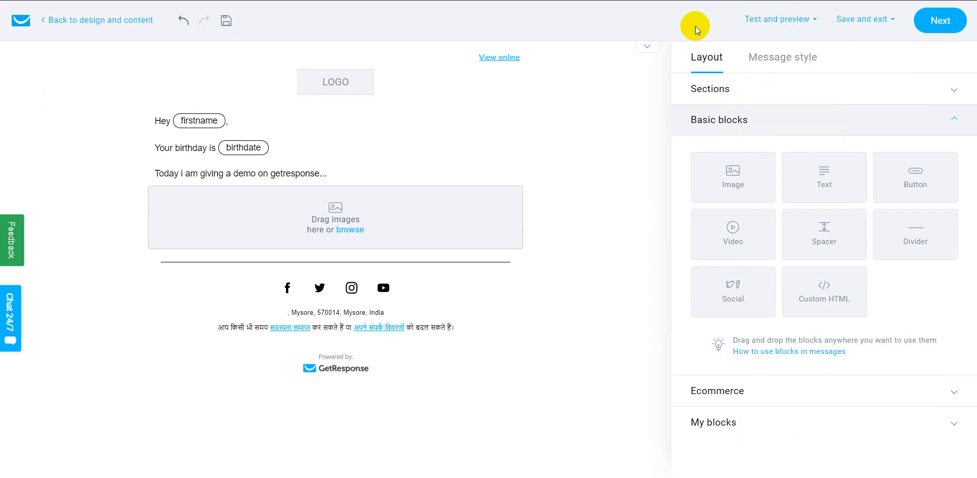
mouse_move(769, 22)
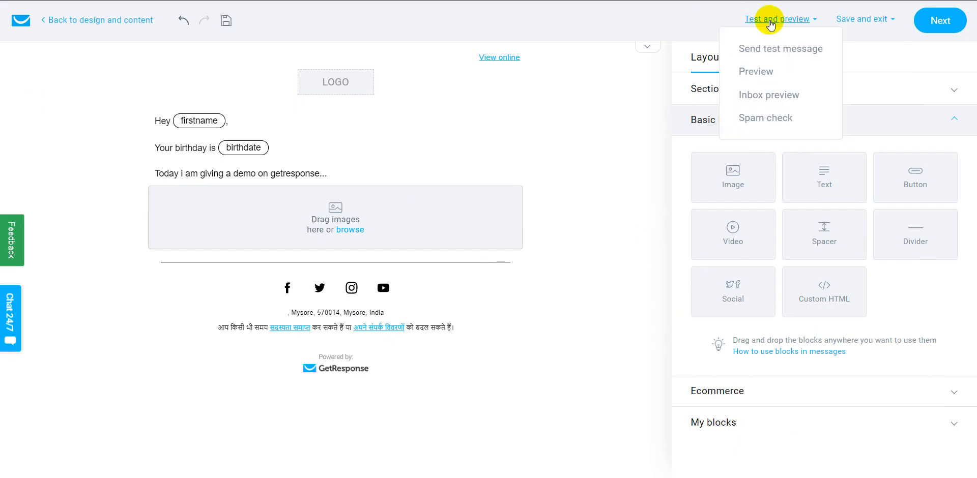
click(771, 49)
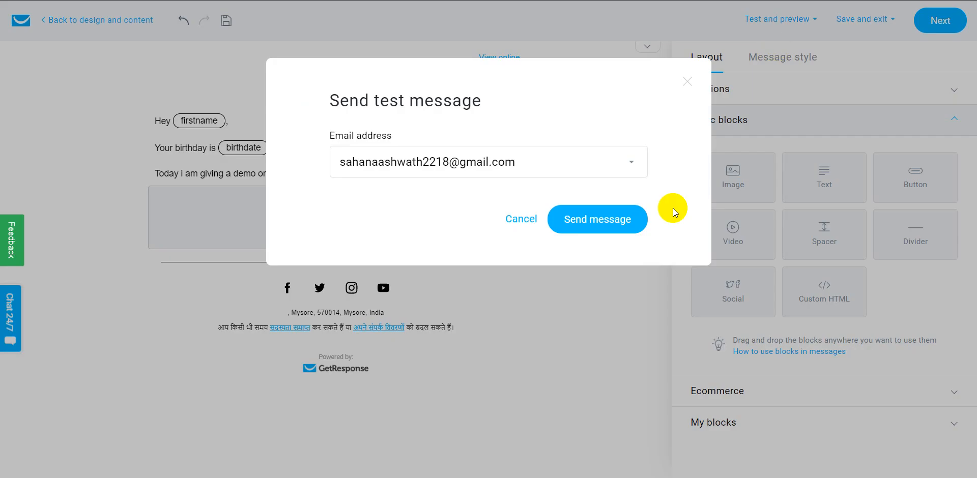
click(477, 170)
click(483, 241)
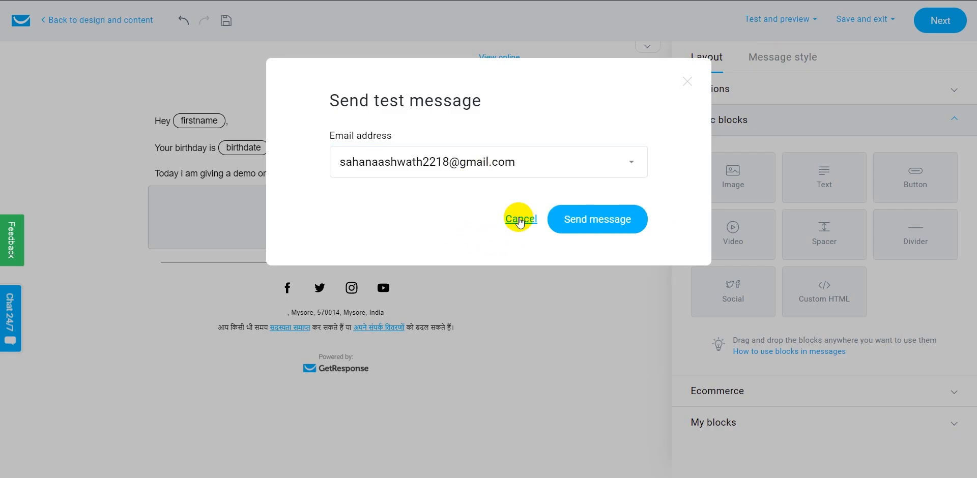
click(519, 219)
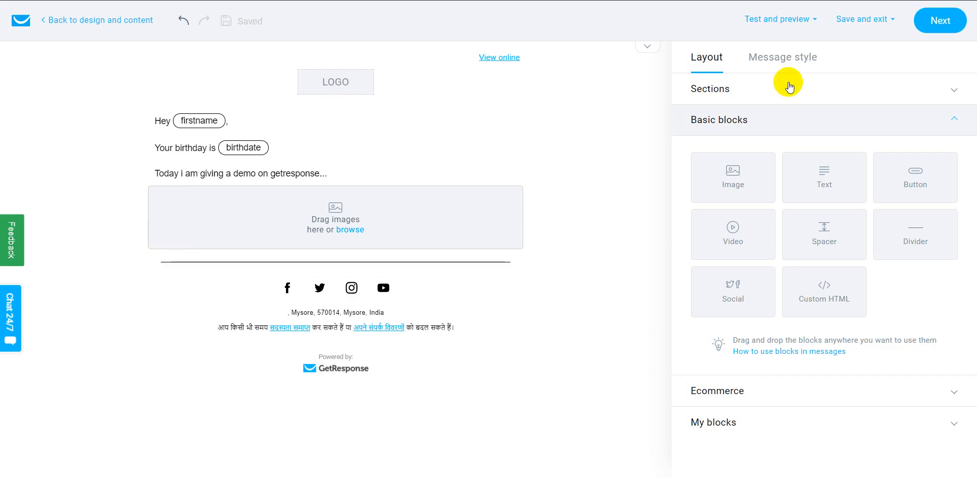
Preview the newsletter in the desktop, mobile and compare views, and return to the message layout.
click(777, 19)
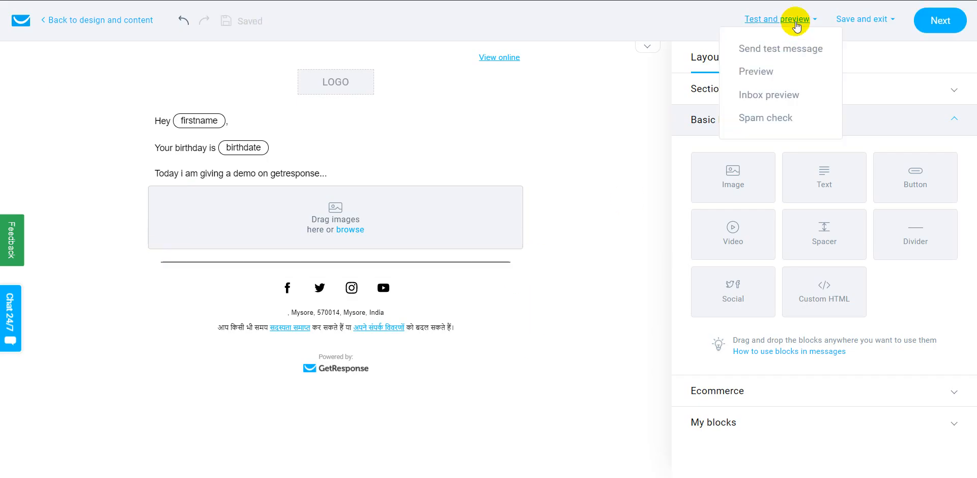
click(765, 73)
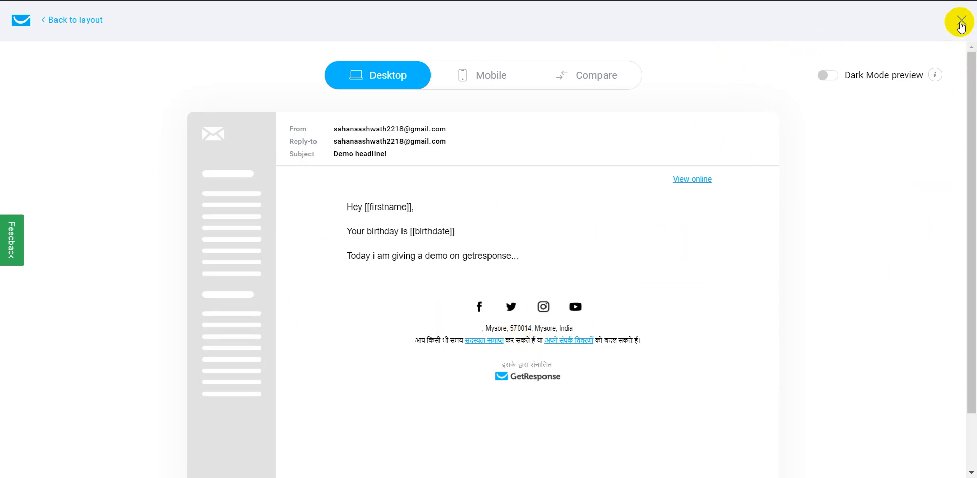
click(490, 74)
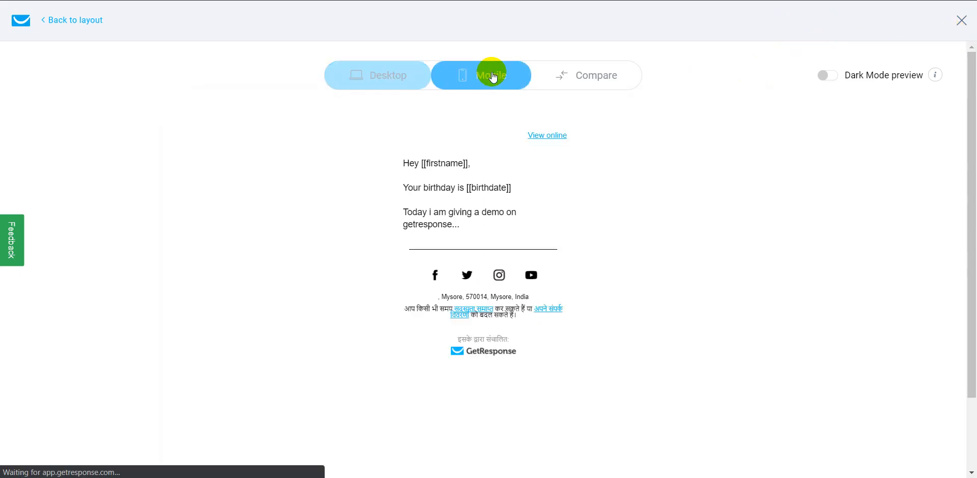
click(374, 76)
click(480, 75)
click(605, 80)
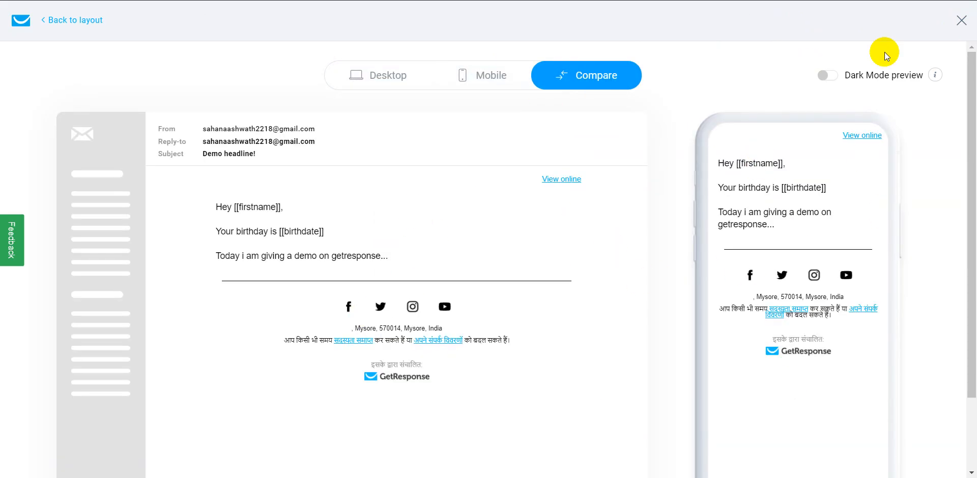
click(960, 23)
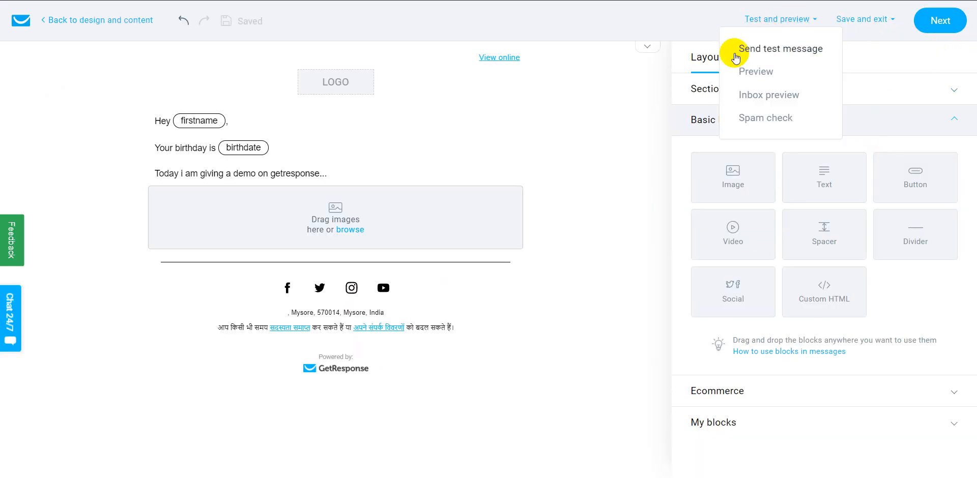
Check the inbox preview for webmail, desktop and mobile clients, and return to the message layout.
mouse_move(773, 20)
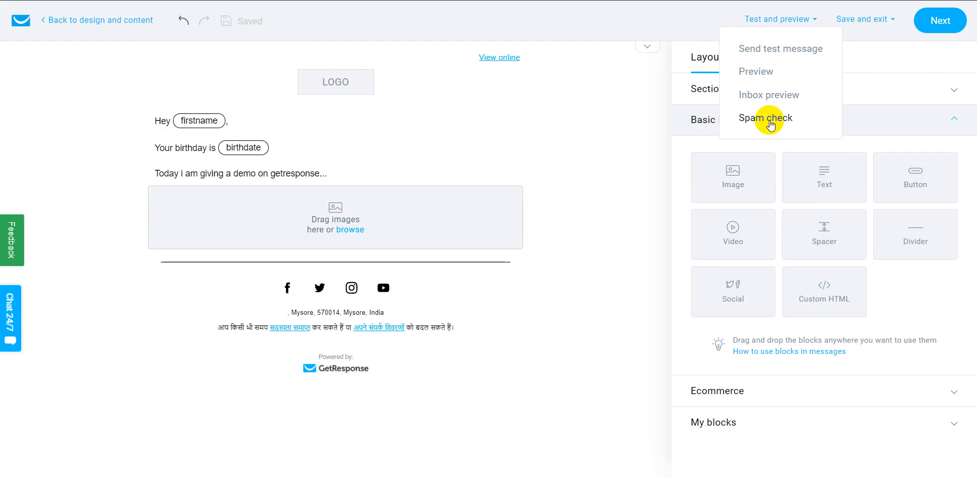
click(792, 93)
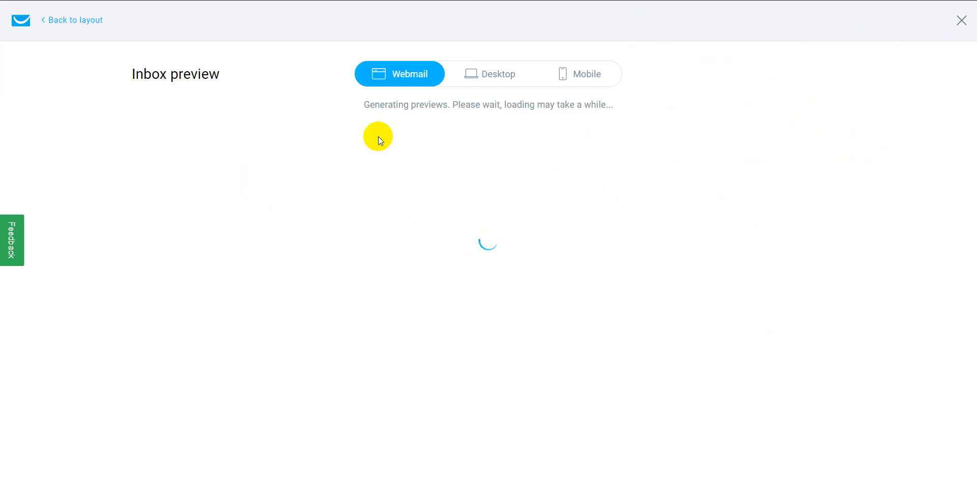
click(478, 74)
click(599, 74)
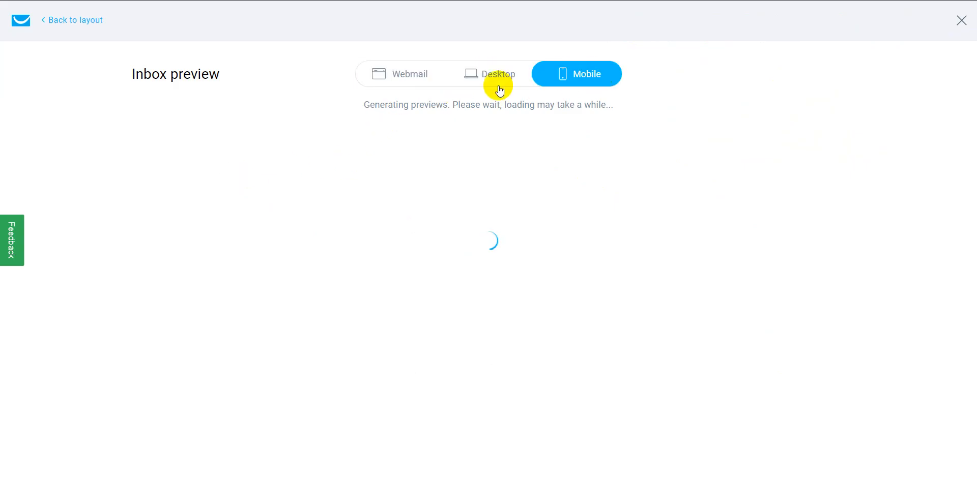
click(482, 77)
click(439, 76)
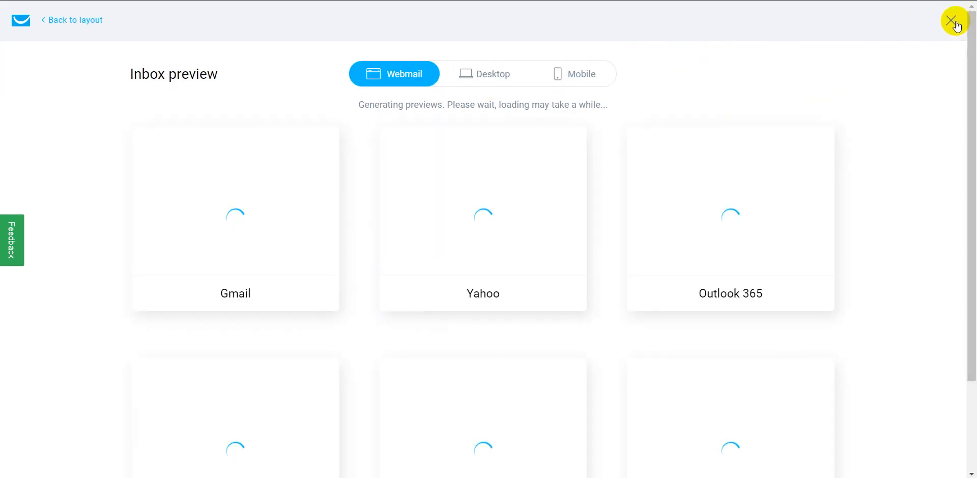
click(959, 21)
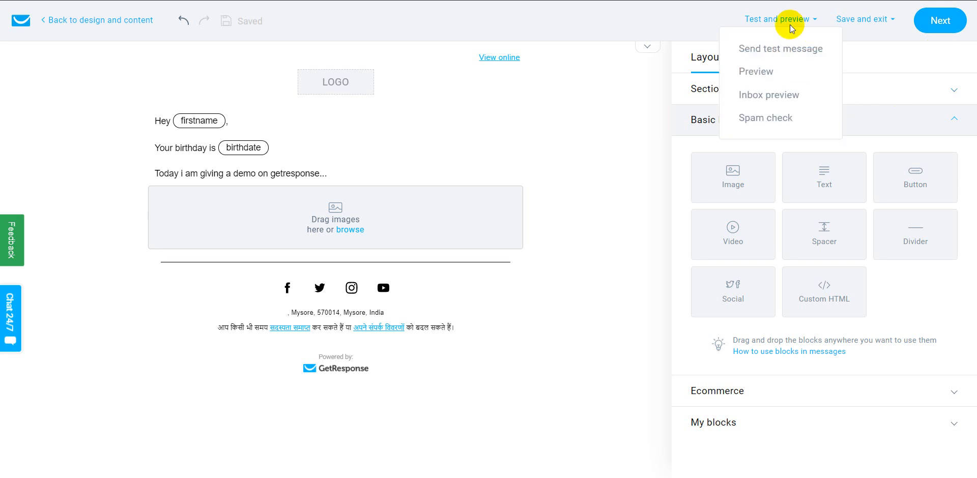
Reopen the inbox preview and look through the webmail clients from Gmail to Libero.it.
mouse_move(787, 21)
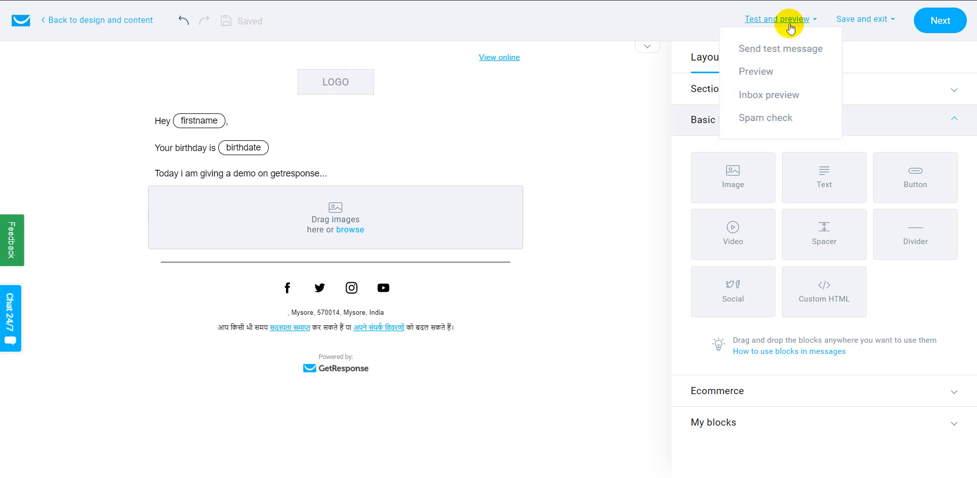
click(760, 96)
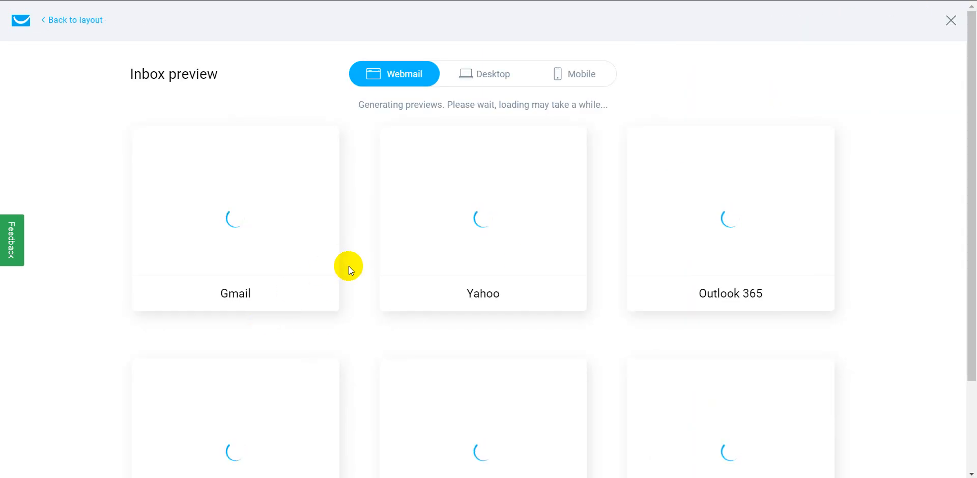
scroll(875, 253, down, 2)
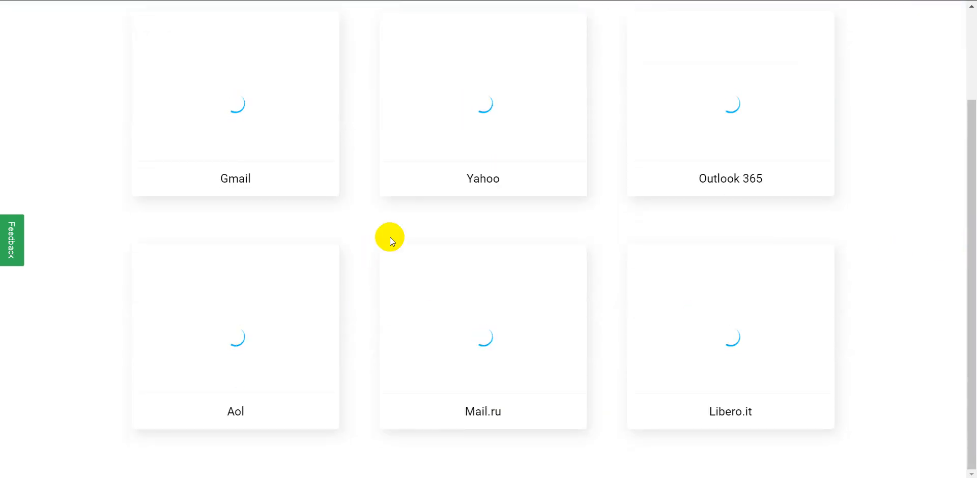
Check the webmail clients in the inbox preview once more and close the preview to return to the message layout.
scroll(397, 290, up, 2)
scroll(682, 269, down, 2)
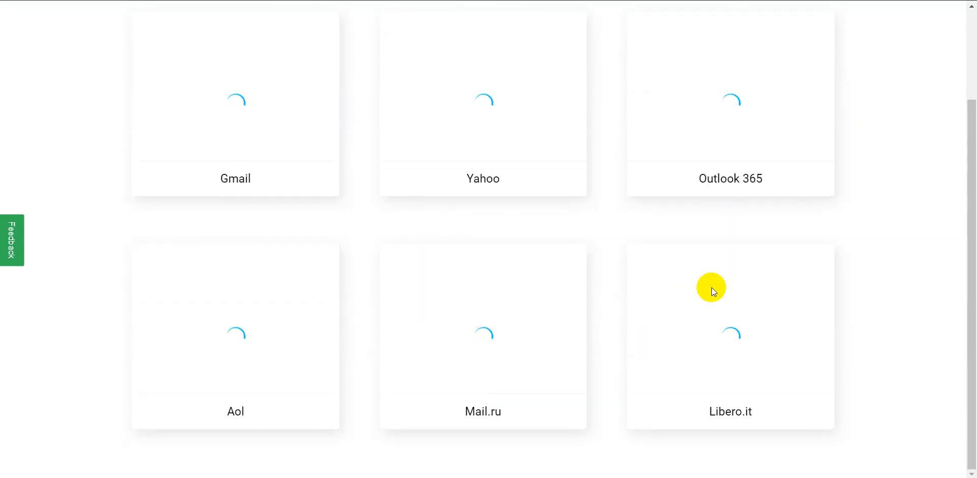
scroll(284, 305, up, 2)
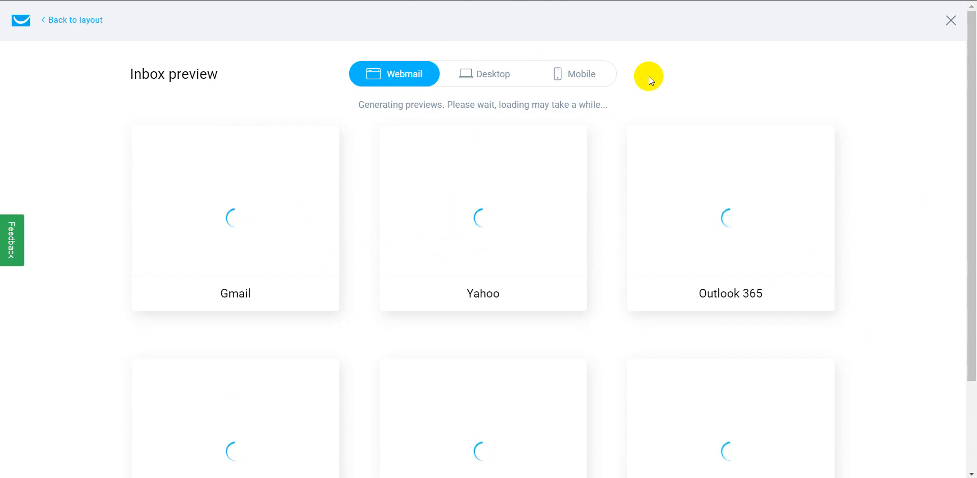
click(953, 19)
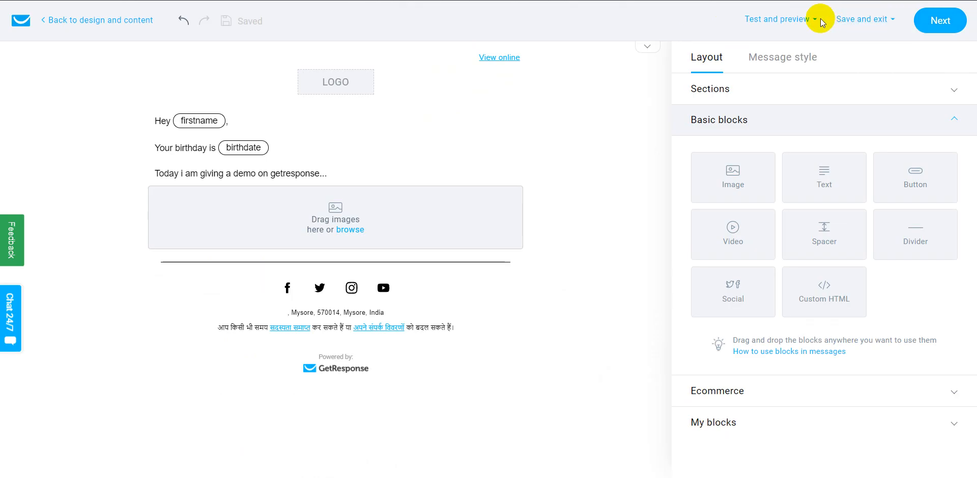
Run the spam check on the message, review its results and return to the layout.
mouse_move(805, 23)
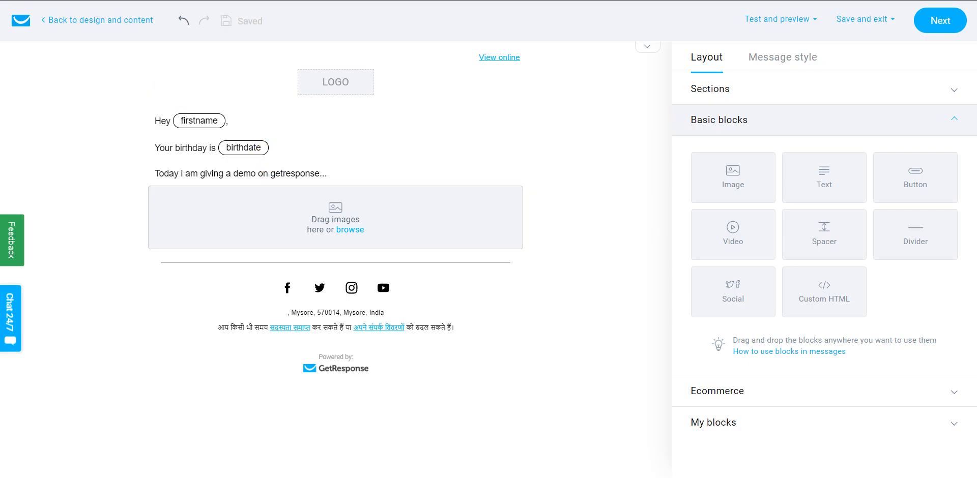
click(791, 20)
click(767, 120)
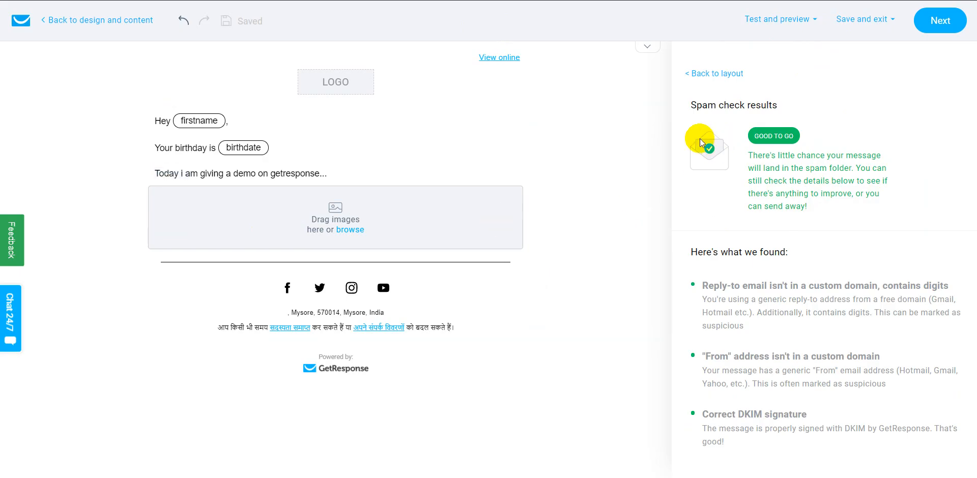
click(698, 75)
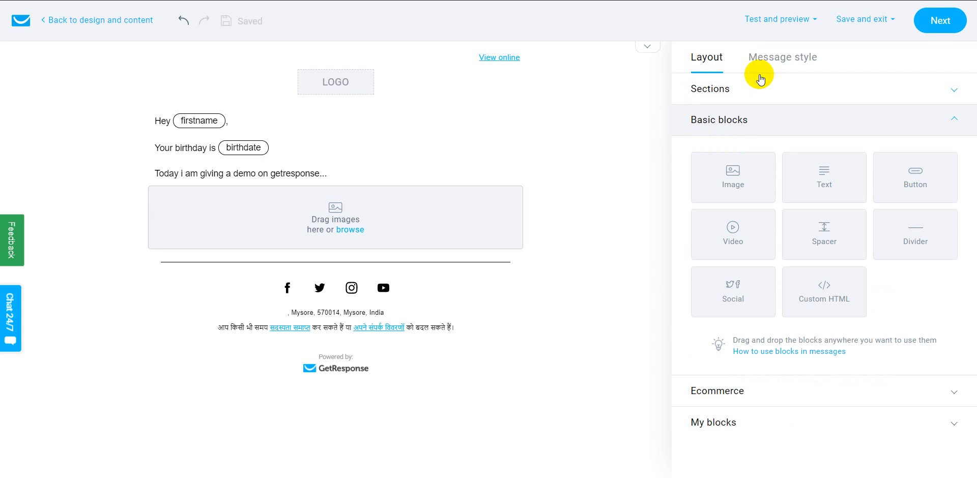
click(776, 24)
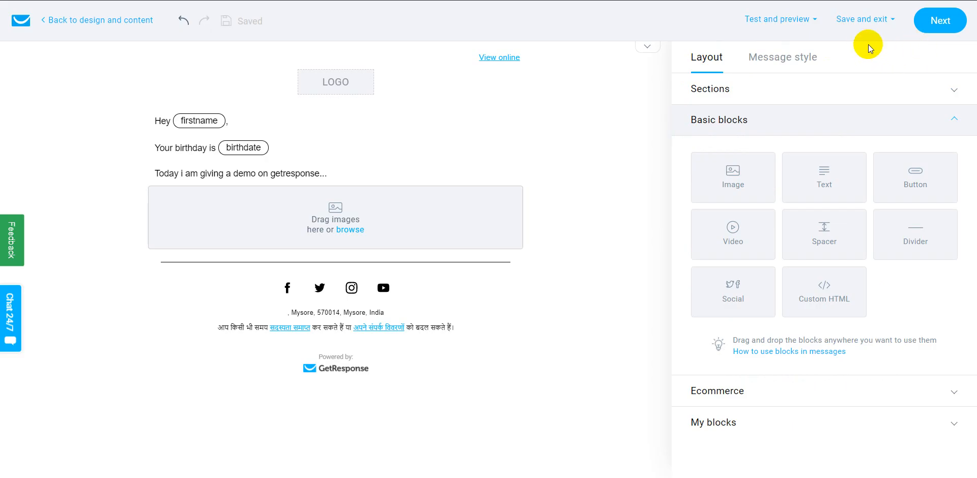
Save the message as a personal template named "fdjv" and dismiss the notification.
click(863, 26)
mouse_move(856, 24)
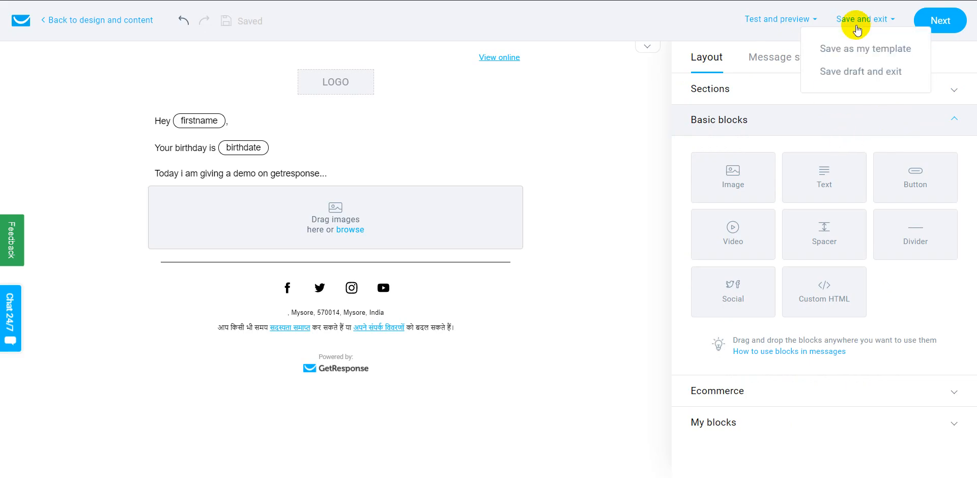
click(859, 53)
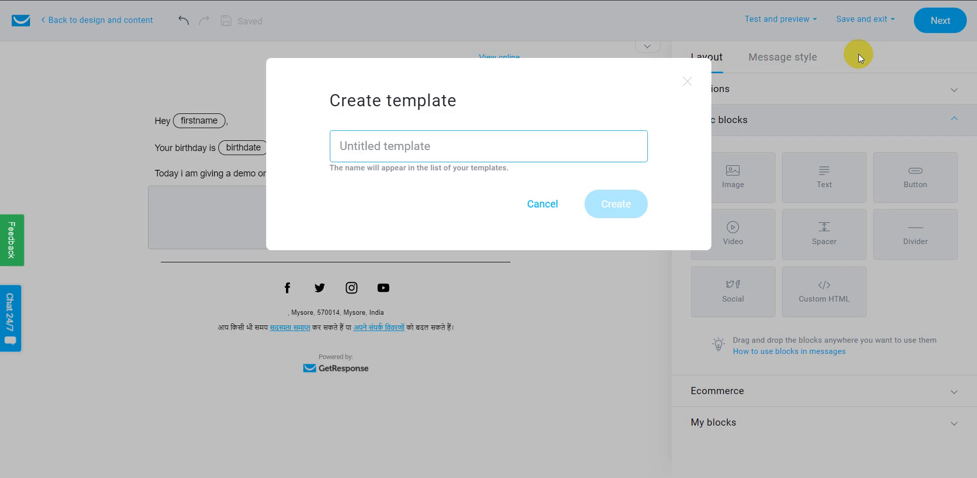
text(fdjv)
click(630, 208)
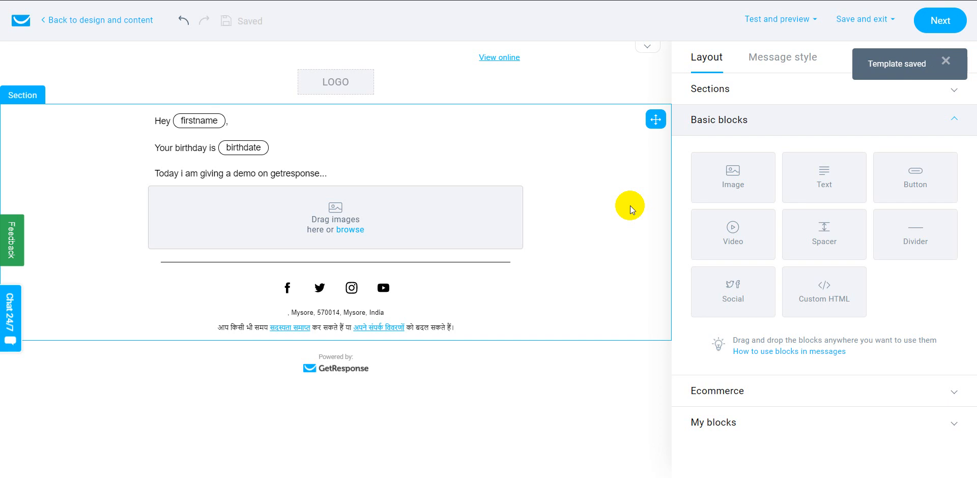
click(942, 63)
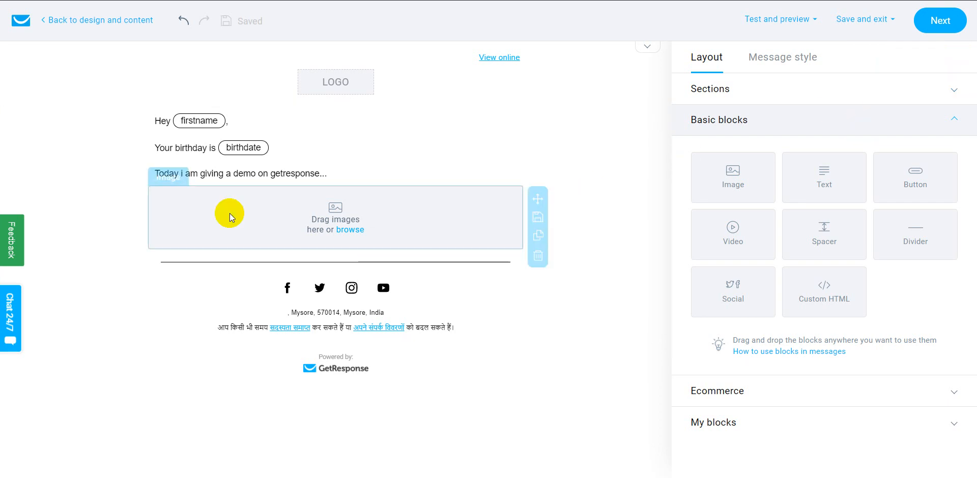
Proceed to the newsletter settings and review the sender, subject line, recipients, design, tracking and sending options.
click(940, 23)
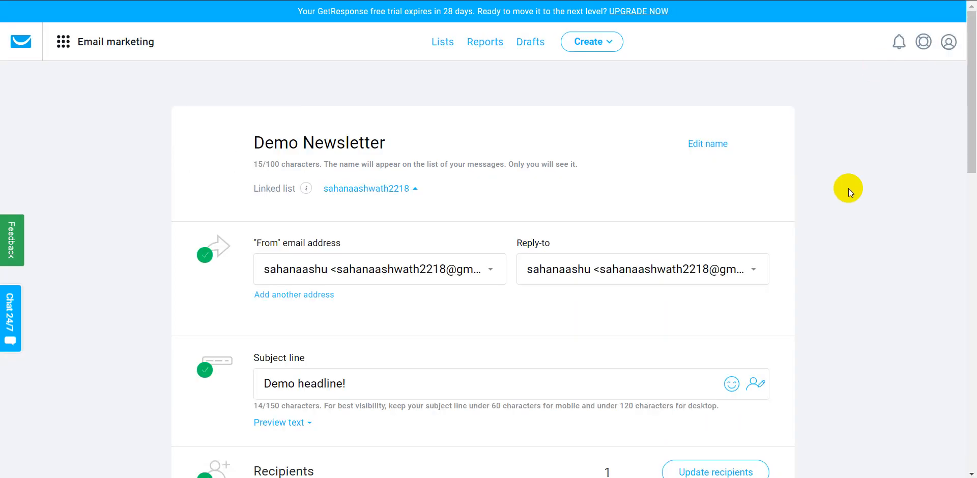
scroll(824, 214, down, 9)
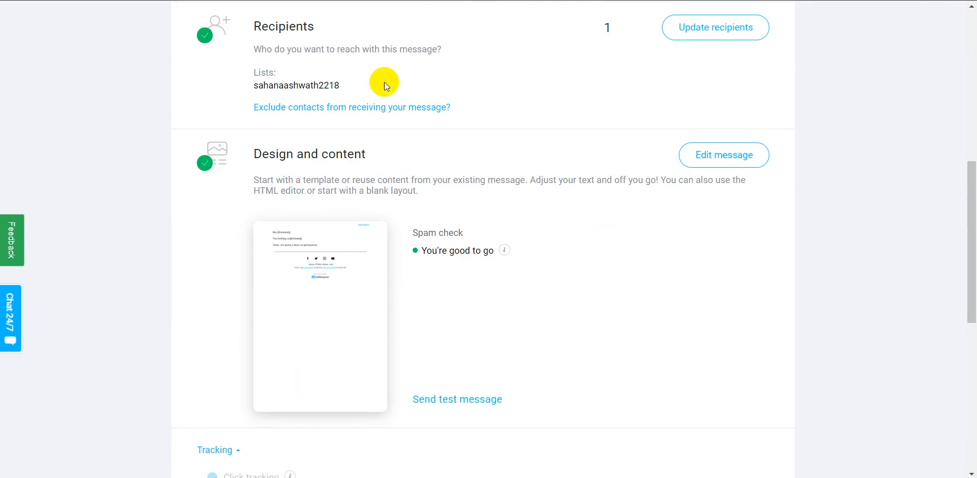
scroll(885, 214, up, 8)
scroll(712, 264, down, 6)
scroll(436, 412, down, 4)
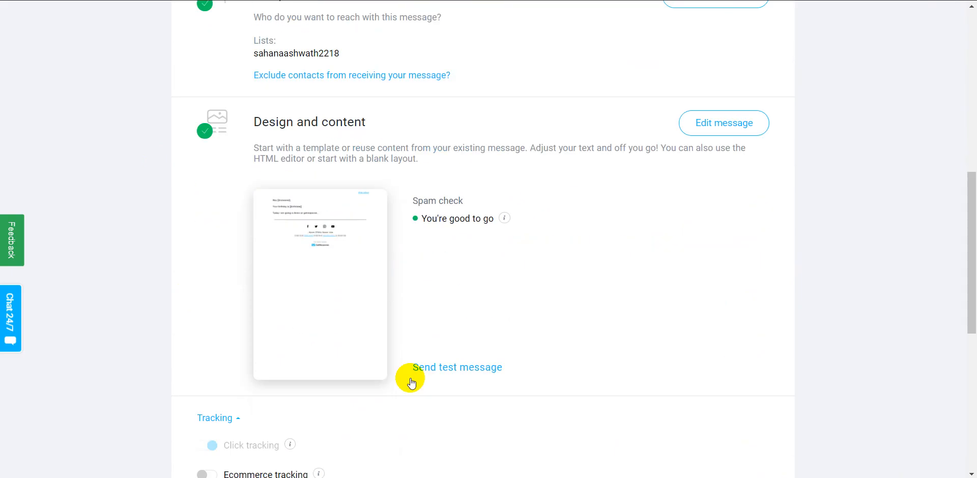
scroll(638, 264, up, 6)
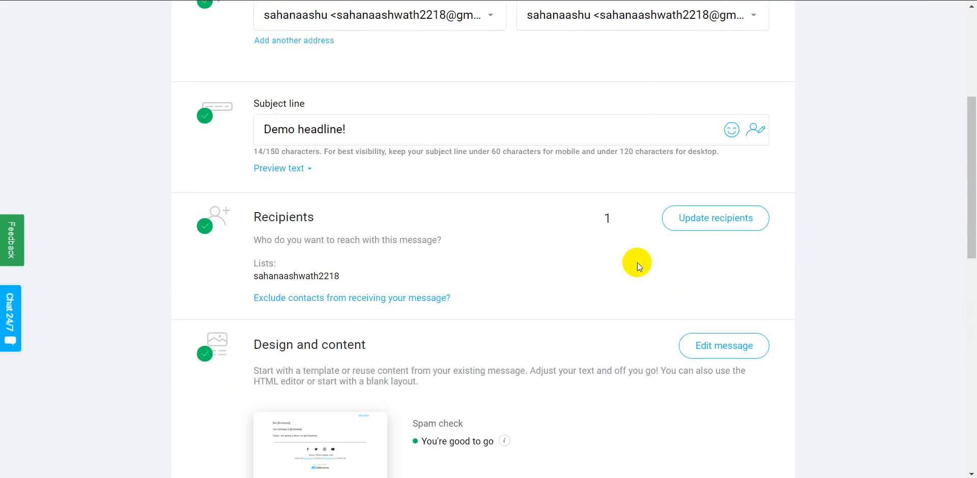
scroll(638, 260, up, 5)
scroll(626, 258, down, 10)
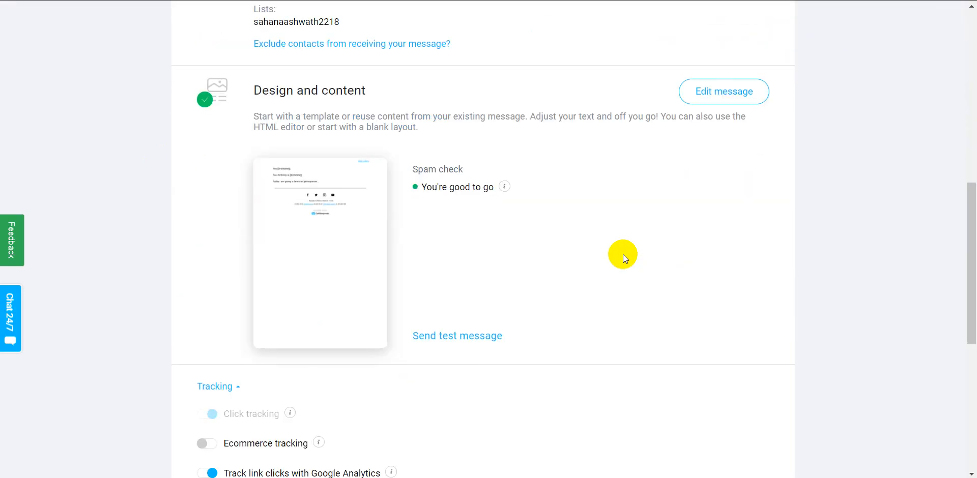
scroll(623, 259, down, 6)
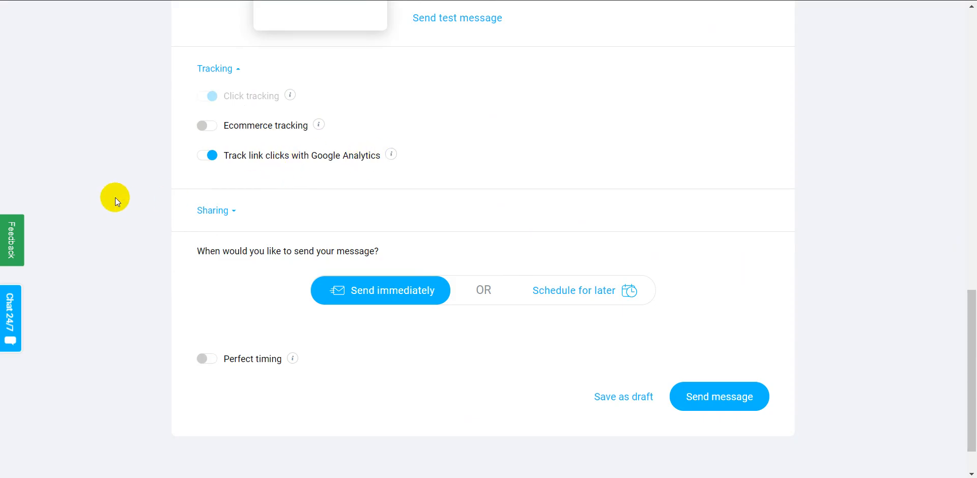
scroll(157, 200, down, 1)
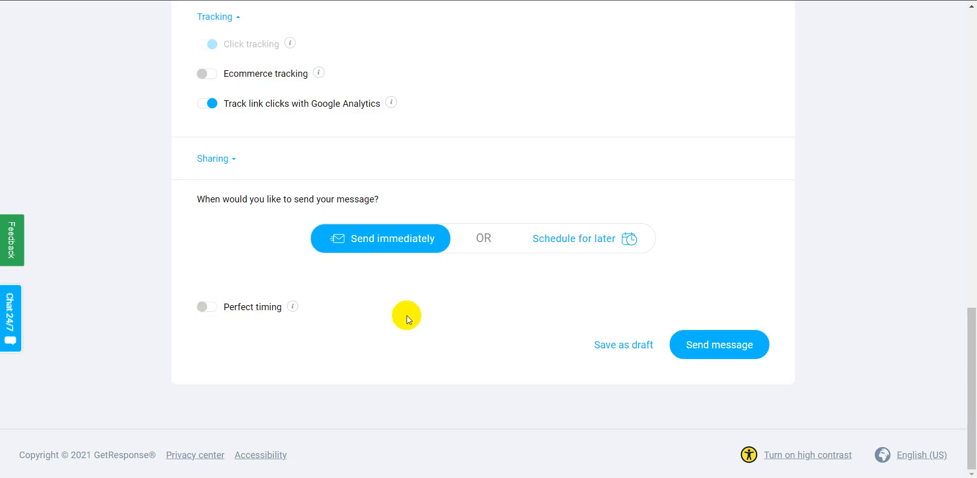
Switch the sending option to Schedule for later and set the date to Jun 7, 2021.
click(397, 241)
click(683, 357)
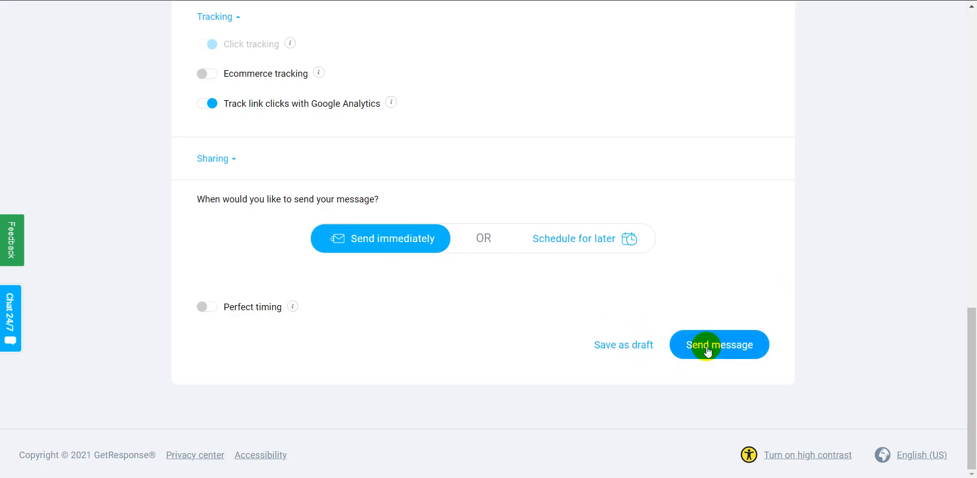
click(552, 240)
scroll(364, 244, down, 3)
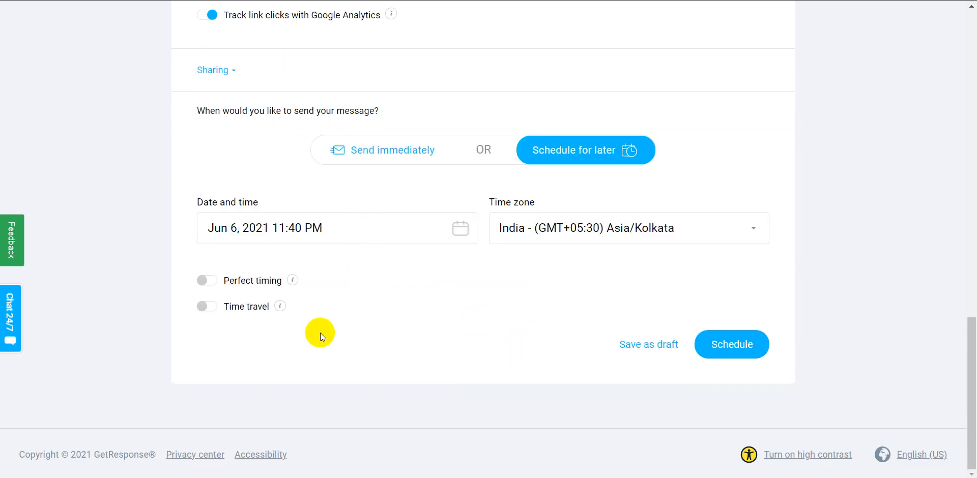
click(368, 229)
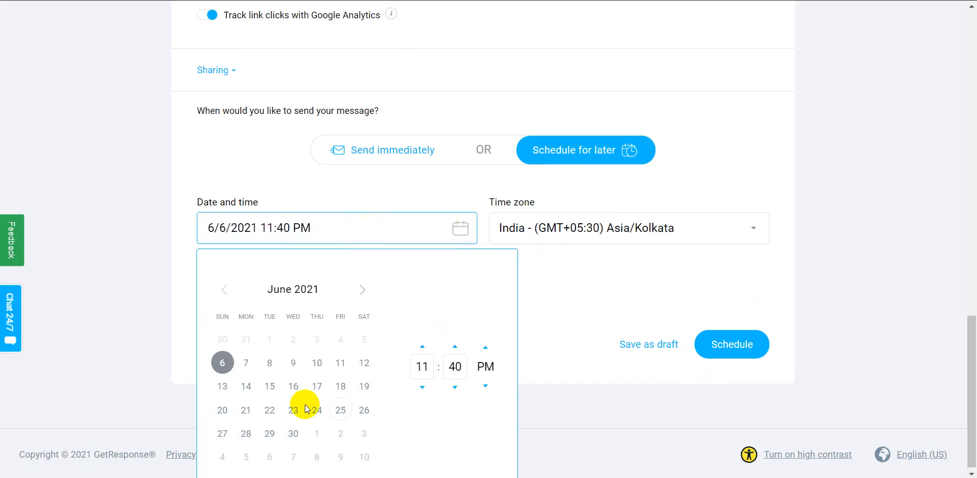
click(246, 364)
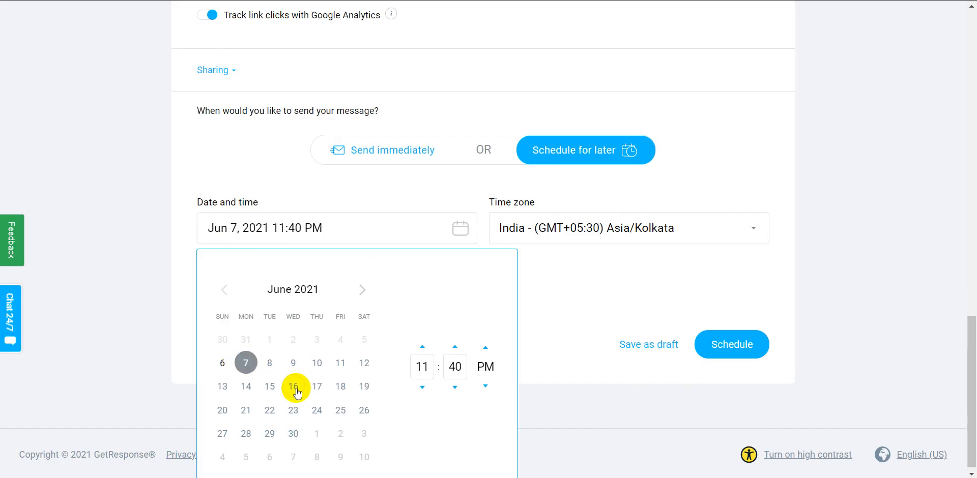
click(545, 300)
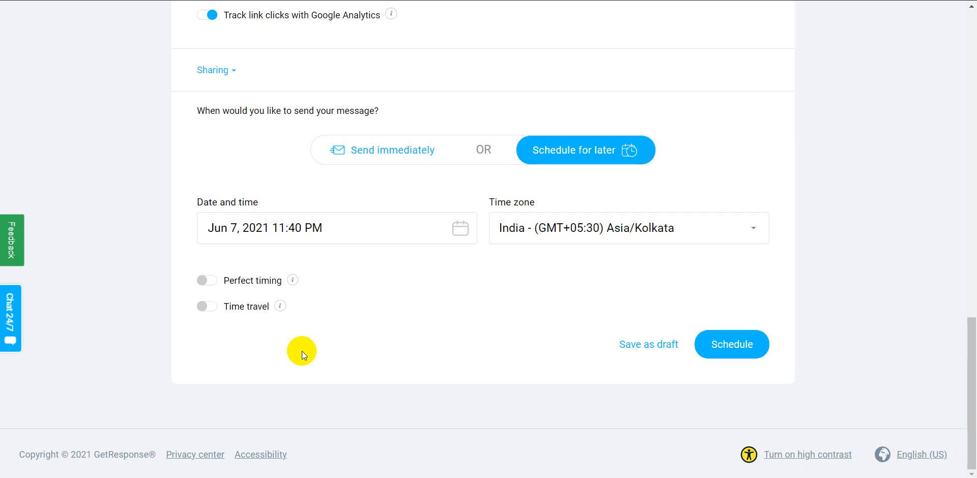
Turn on Time travel for the scheduled message, read its description and turn it off again.
click(213, 306)
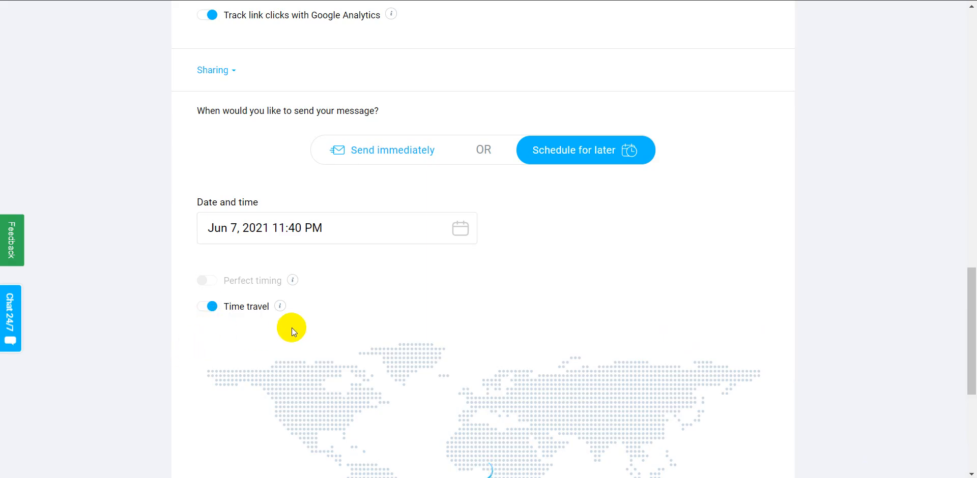
mouse_move(278, 309)
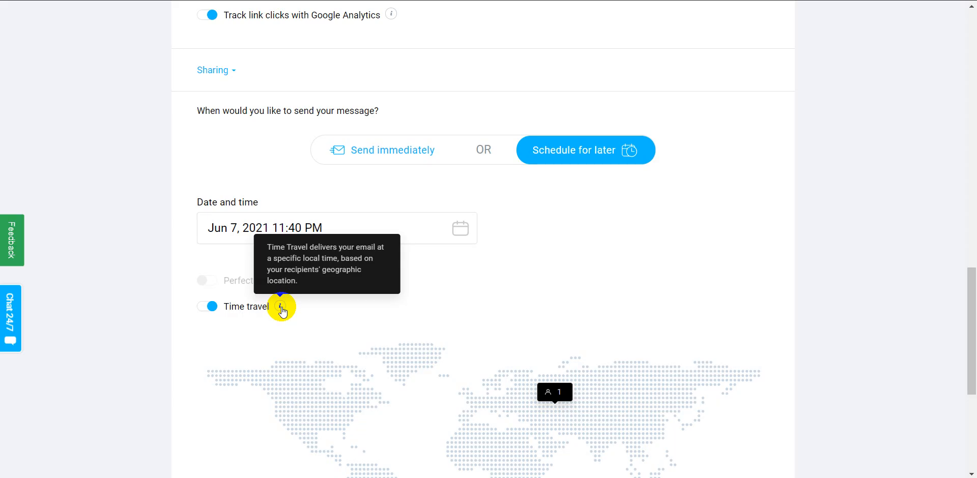
click(197, 306)
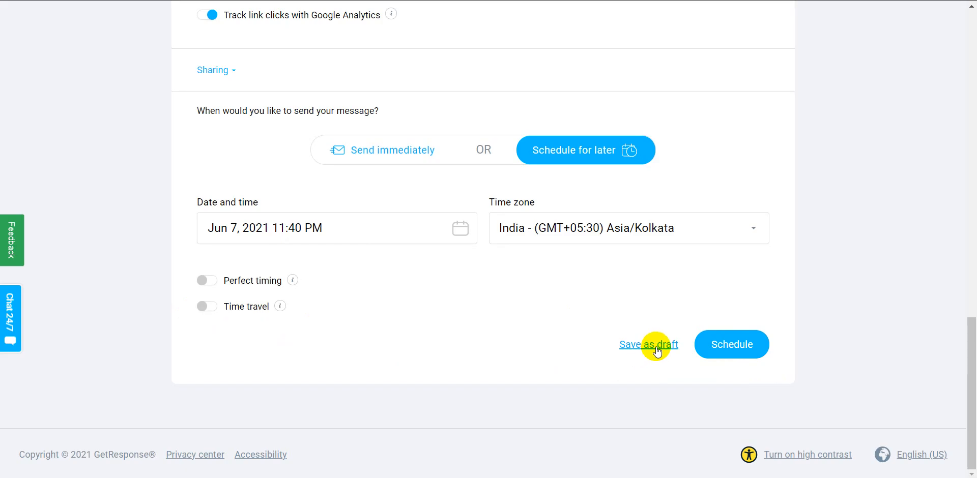
Schedule the newsletter with these settings and open the Email marketing list of newsletters.
click(723, 350)
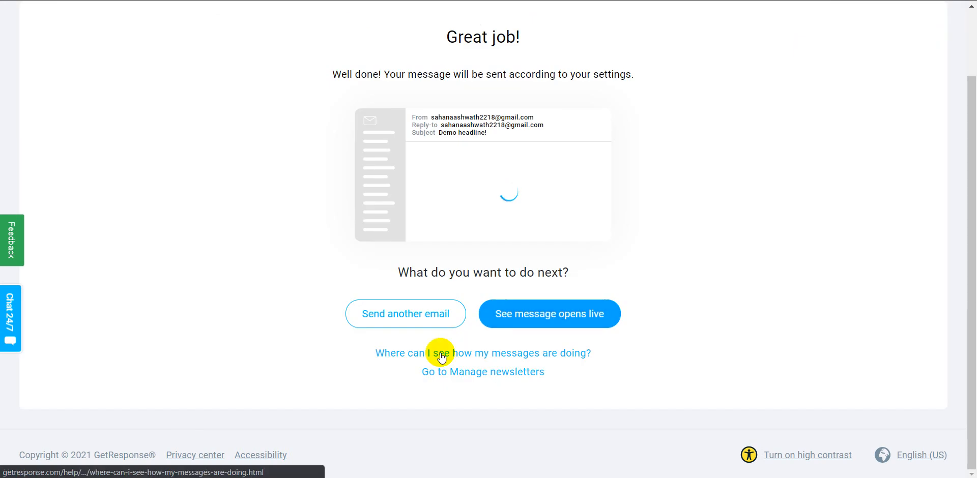
scroll(194, 197, up, 3)
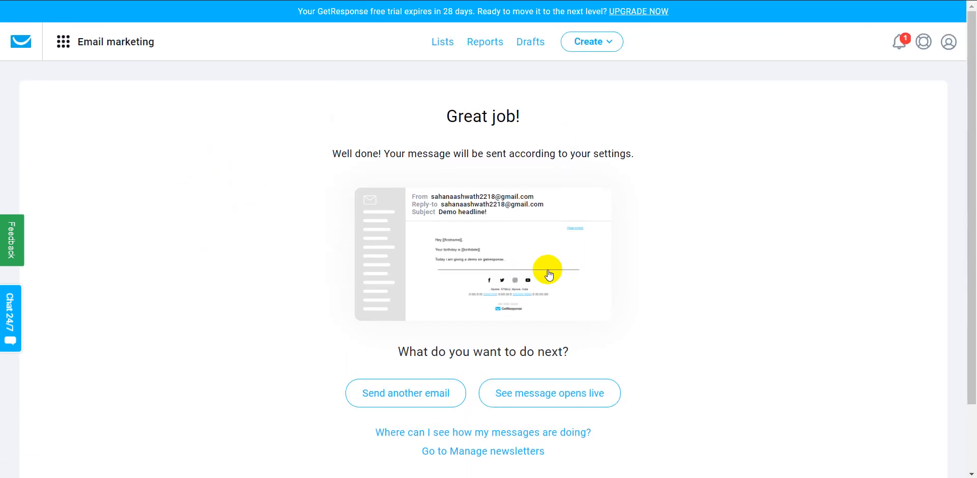
click(63, 40)
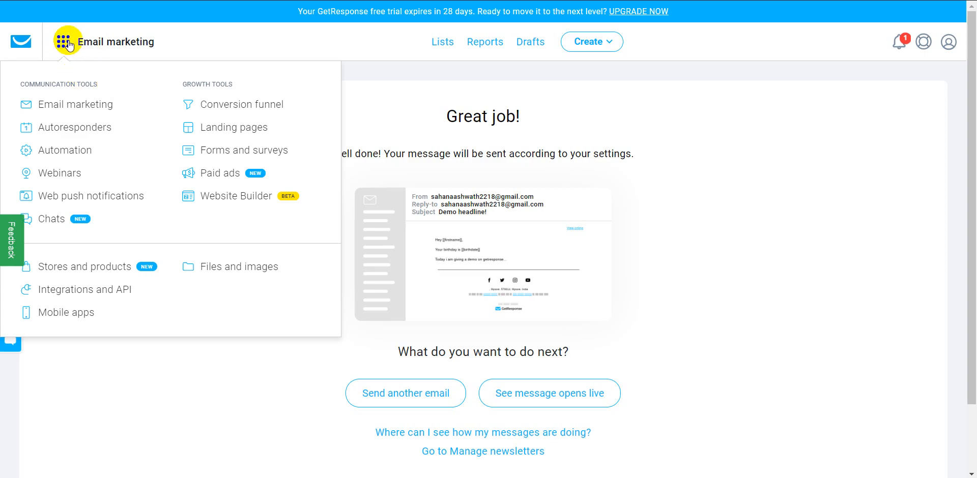
click(68, 104)
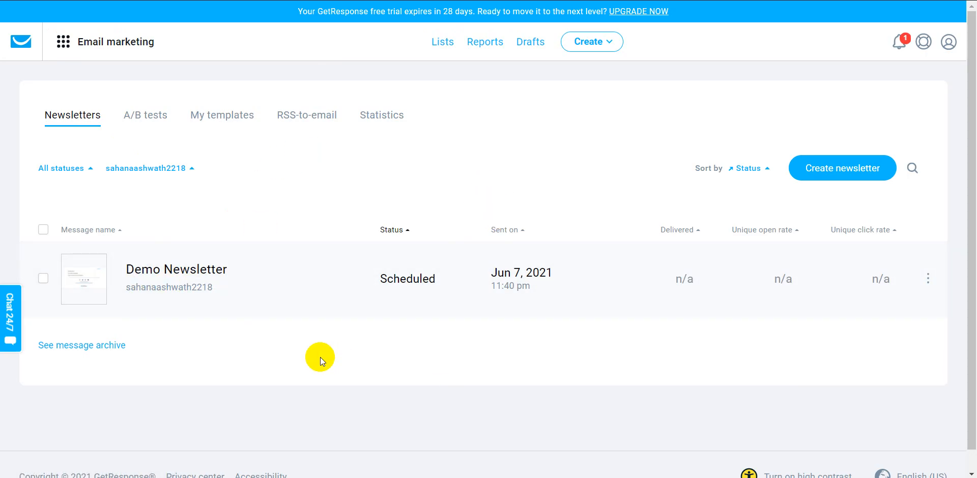
Stop sending the scheduled Demo Newsletter, confirm the cancellation and open the drafts list.
click(932, 286)
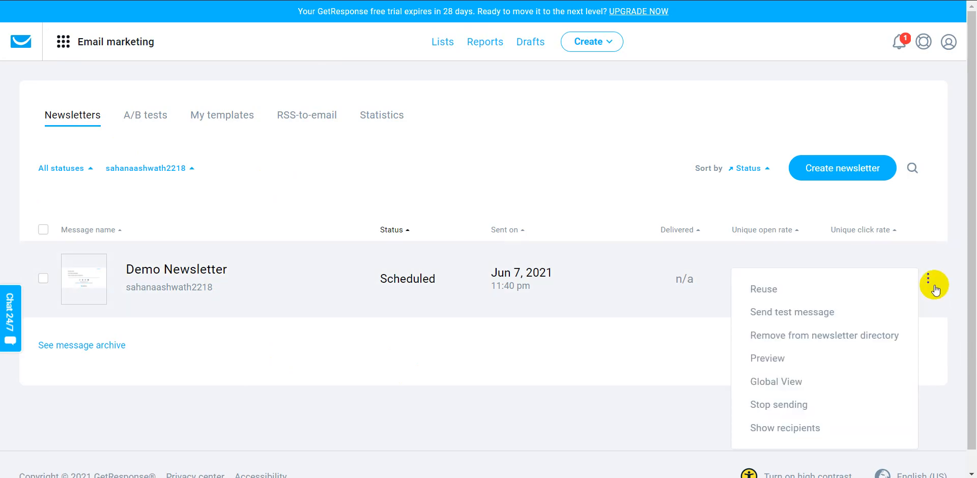
mouse_move(932, 279)
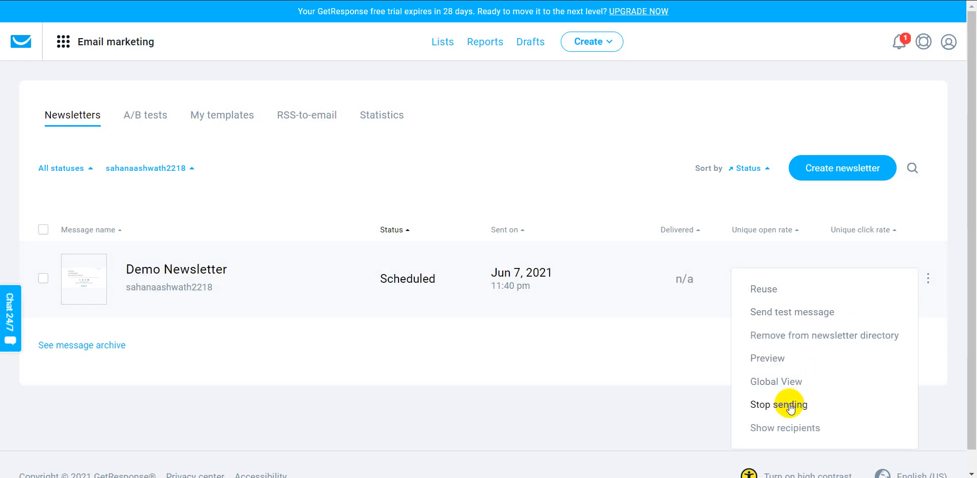
click(789, 405)
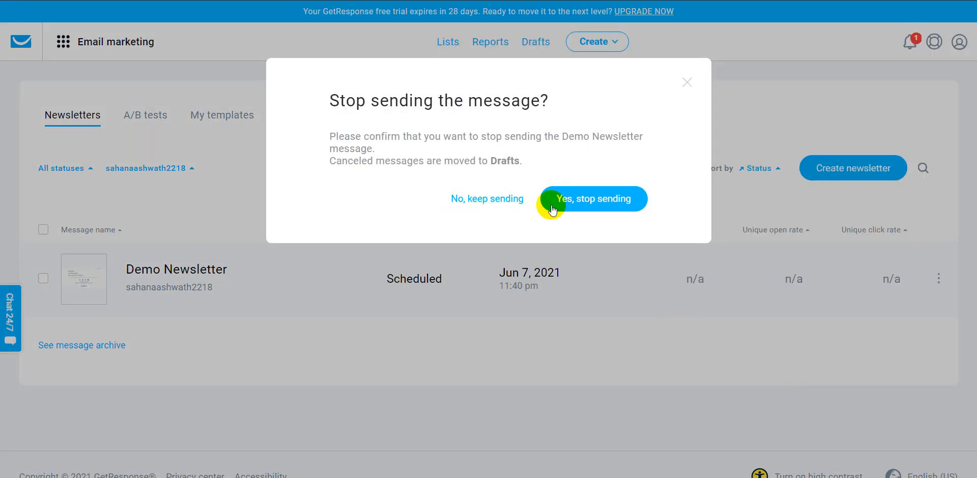
click(600, 201)
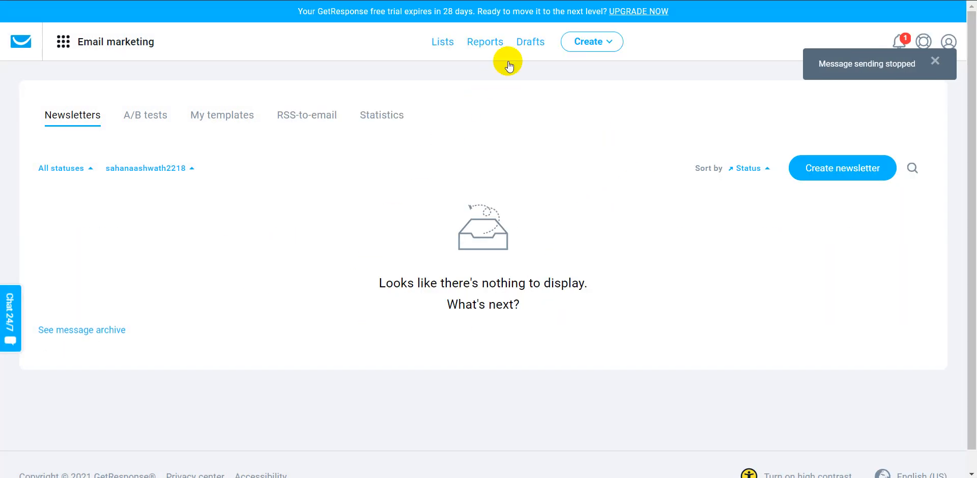
click(531, 42)
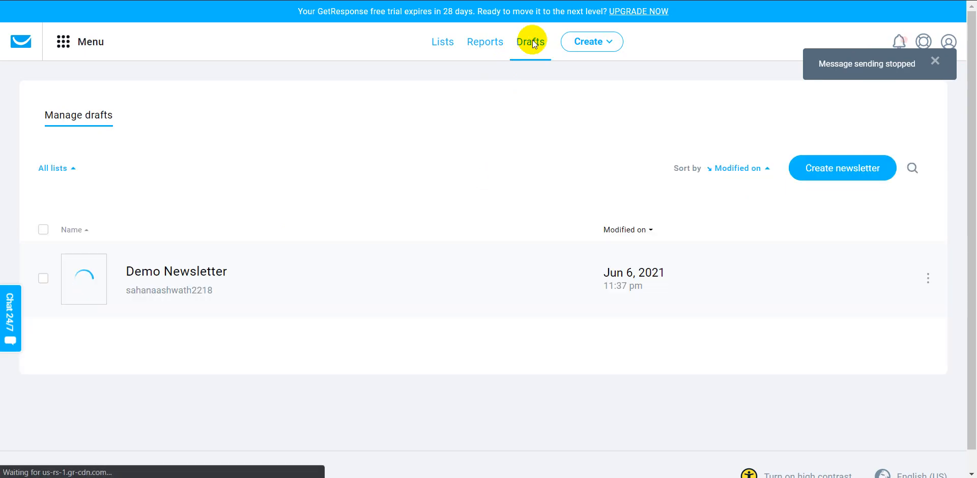
Open the Demo Newsletter draft for editing to review its message and sending settings, and return to the Email marketing list of newsletters.
click(928, 278)
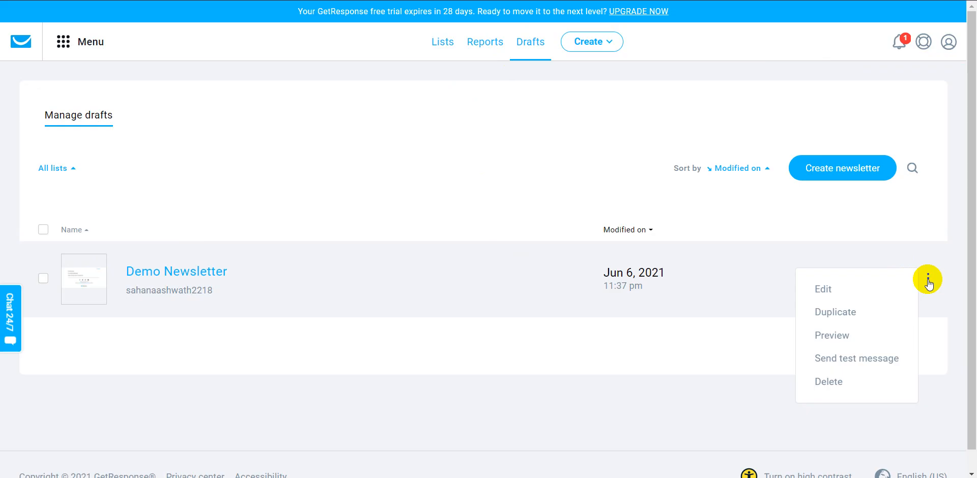
click(840, 296)
scroll(555, 249, down, 3)
scroll(555, 249, down, 11)
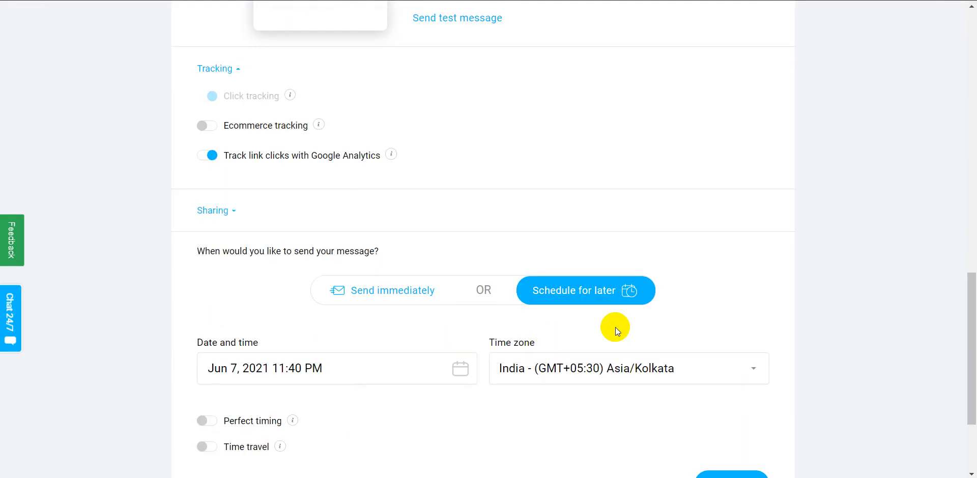
scroll(536, 323, up, 7)
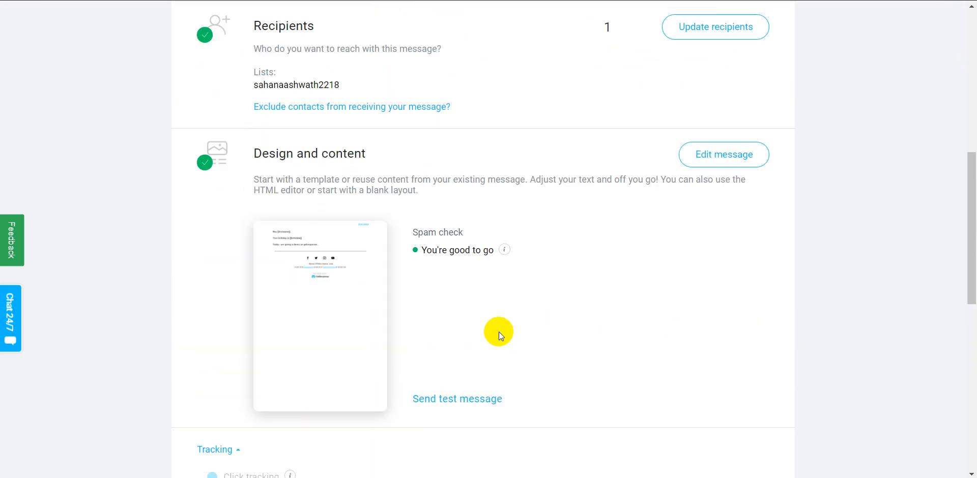
scroll(456, 322, up, 8)
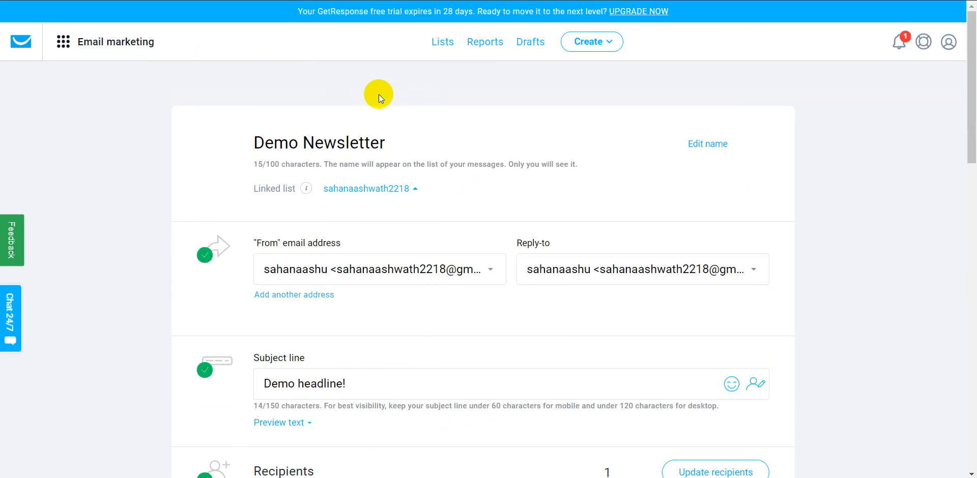
click(122, 45)
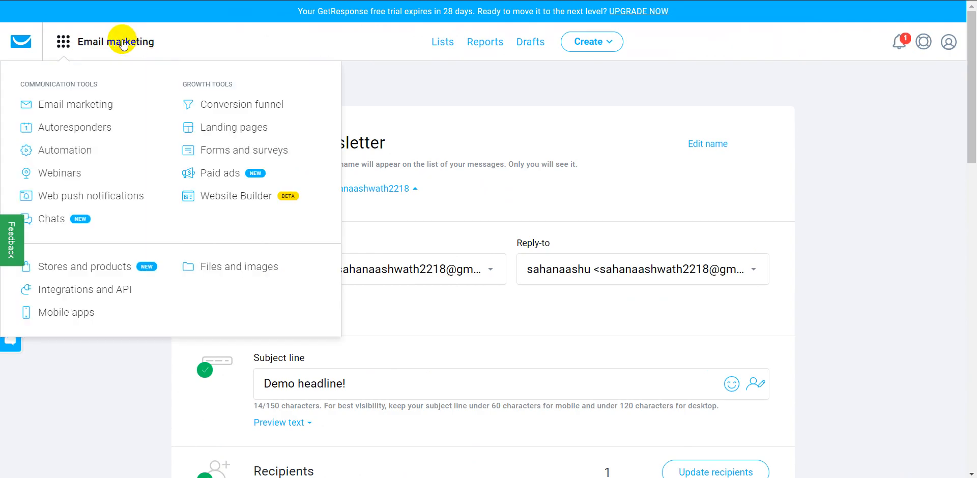
click(93, 104)
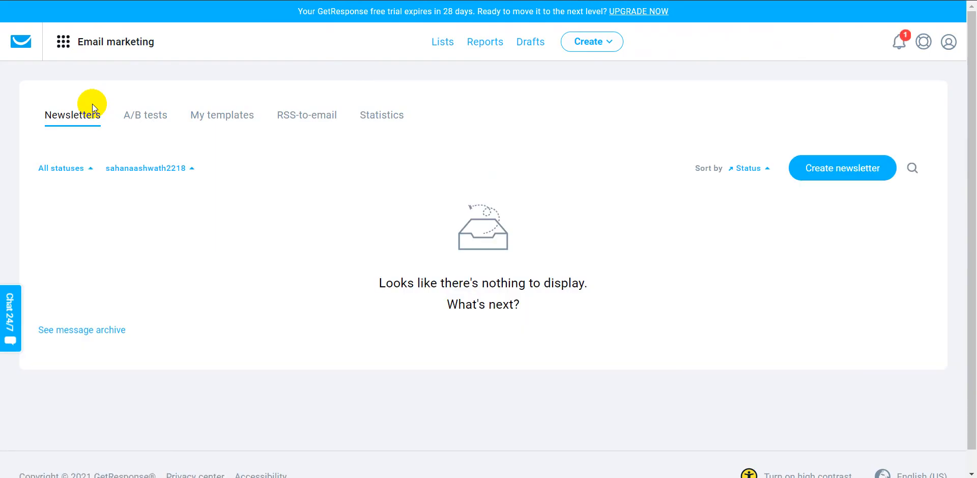